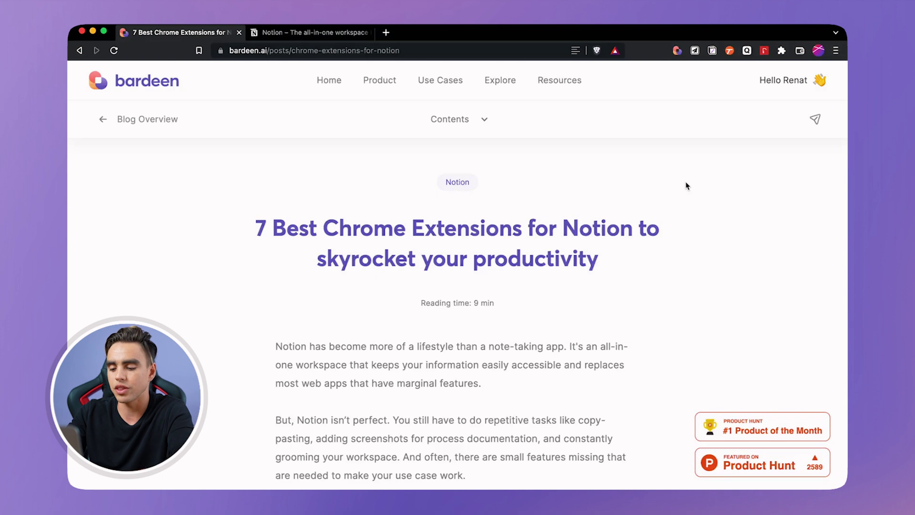
Run Bardeen's To-Do playbook with the task title 'Demo Task'
key(alt+b)
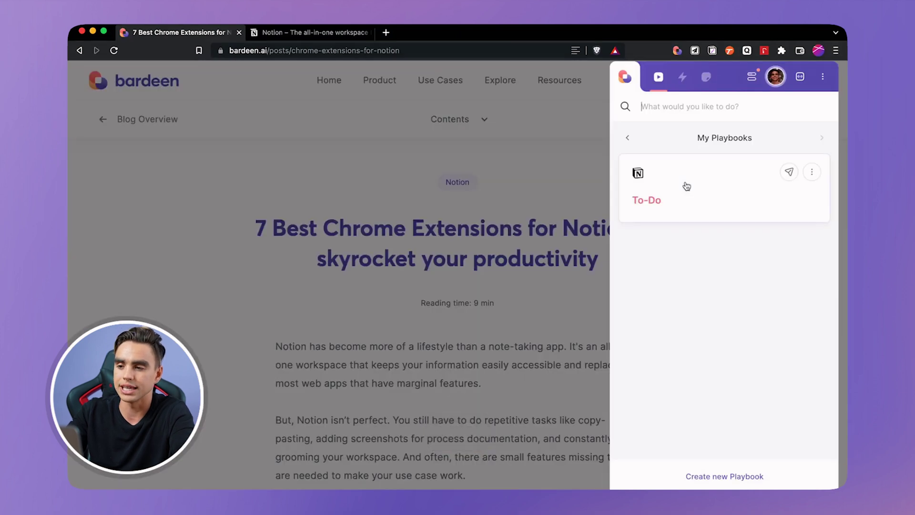
click(562, 149)
click(676, 51)
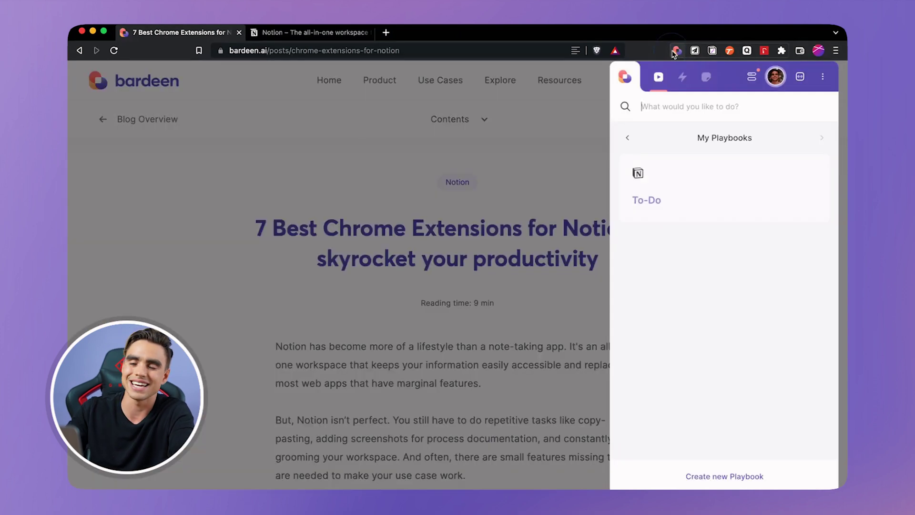
click(724, 191)
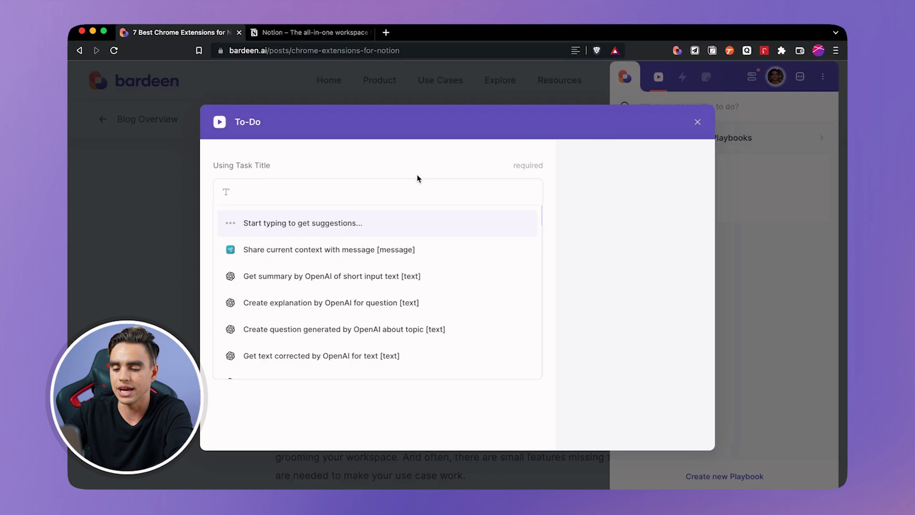
text(Demo Task)
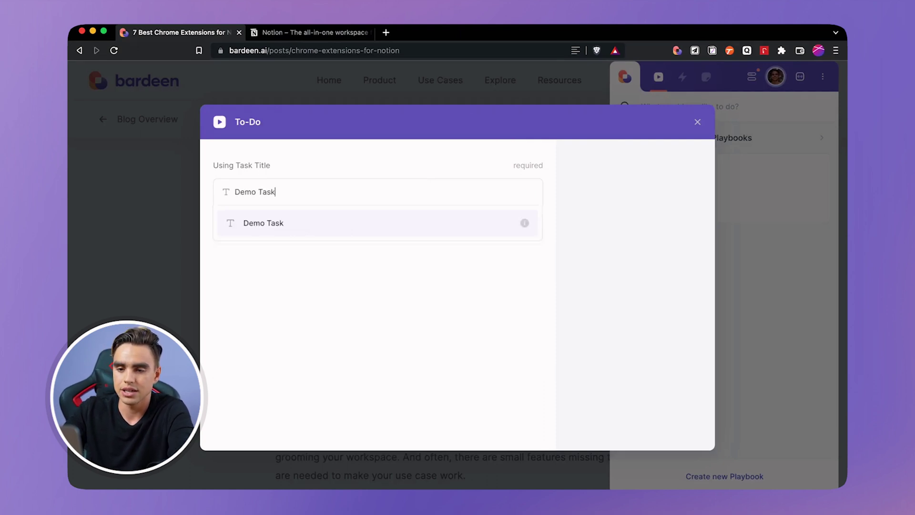
key(Return)
key(Return)
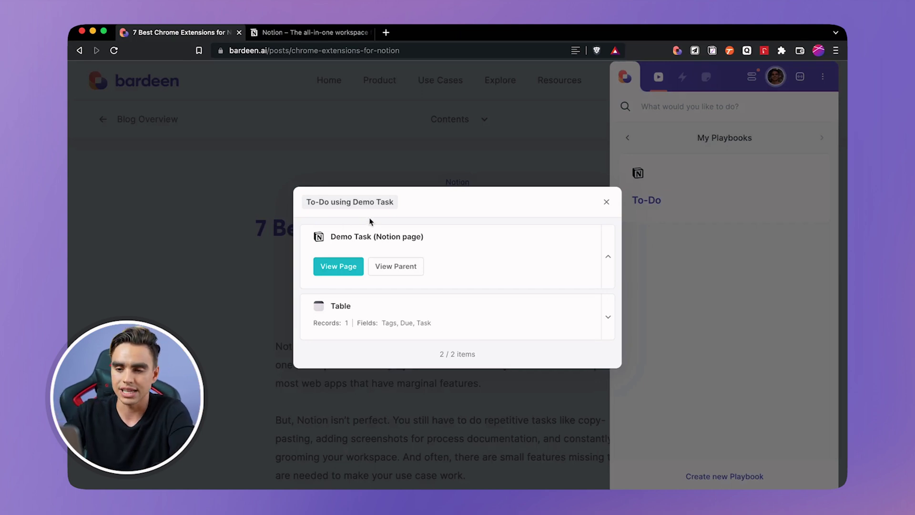
In the Task Demo - YT table, check off Demo Task and add a 'Hey there' task via the To-Do playbook
click(398, 267)
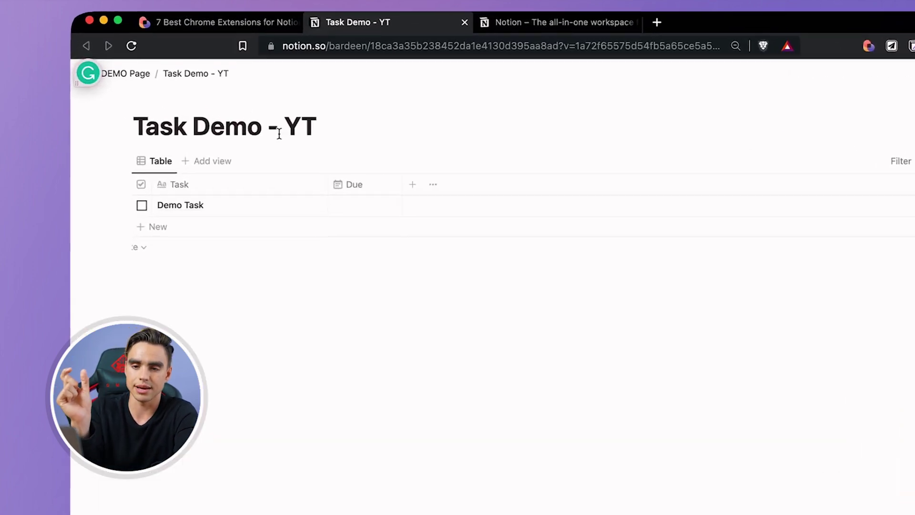
click(146, 208)
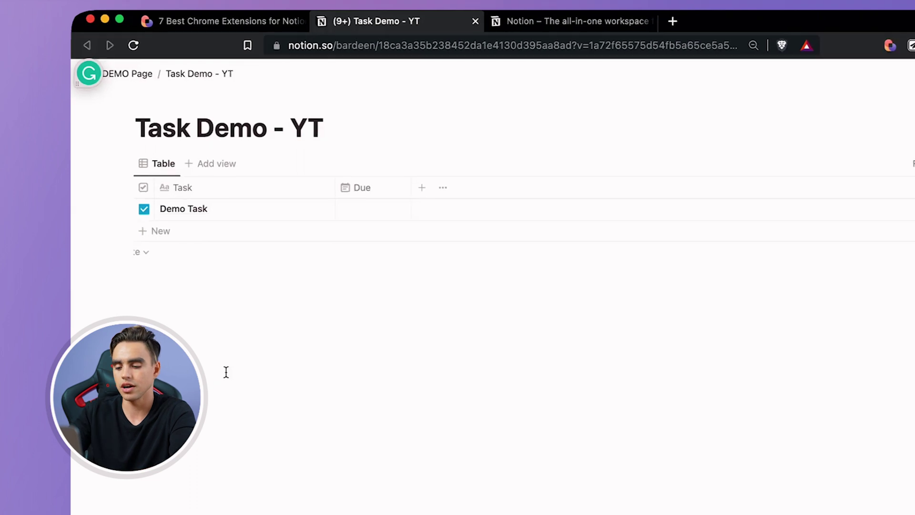
key(alt+b)
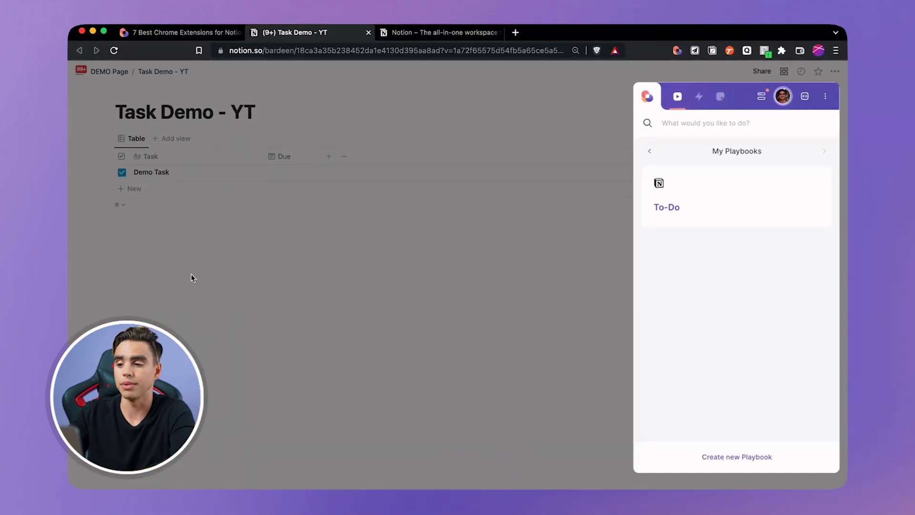
click(728, 190)
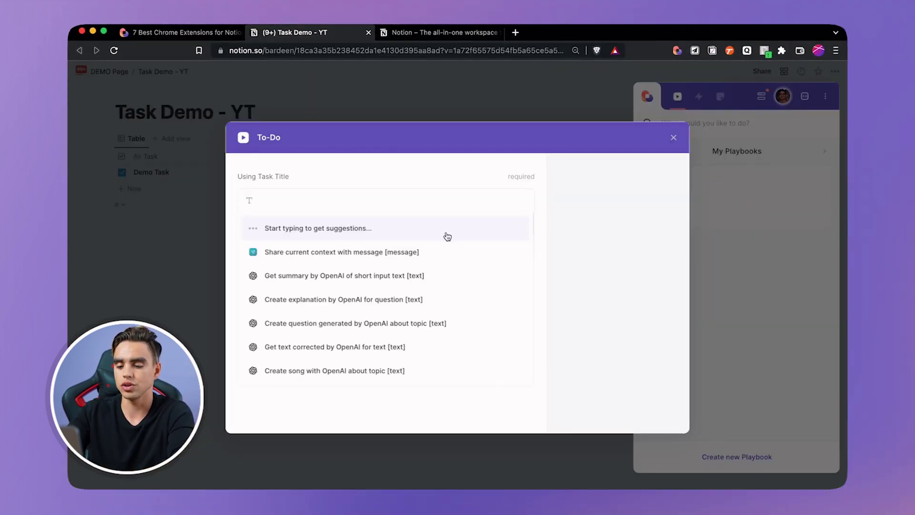
text(Hey there)
key(Return)
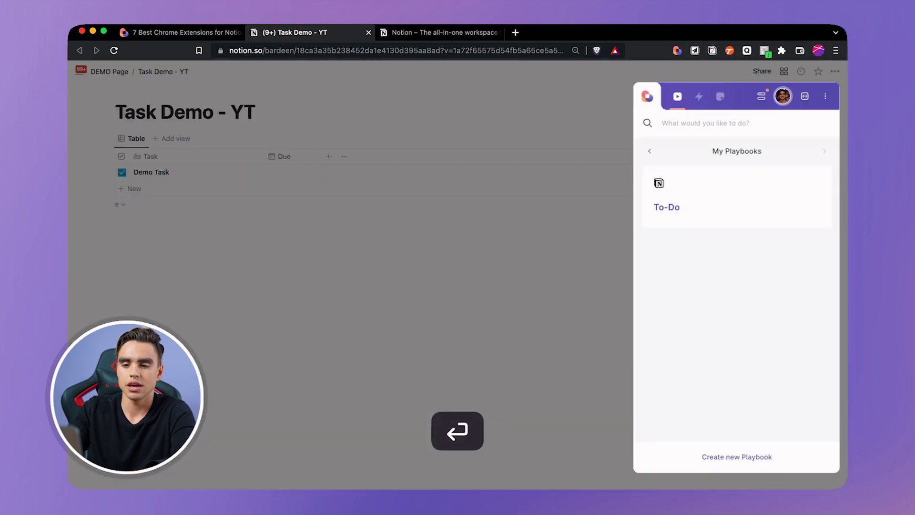
click(259, 225)
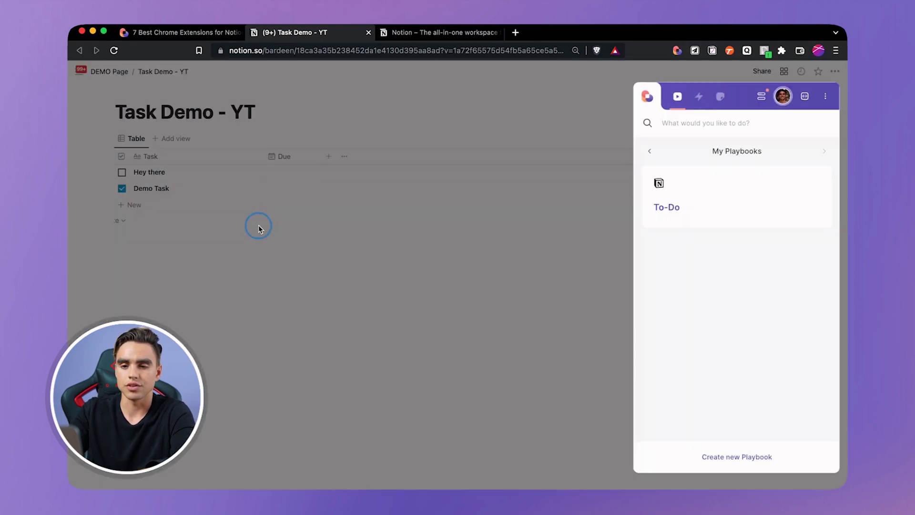
click(198, 189)
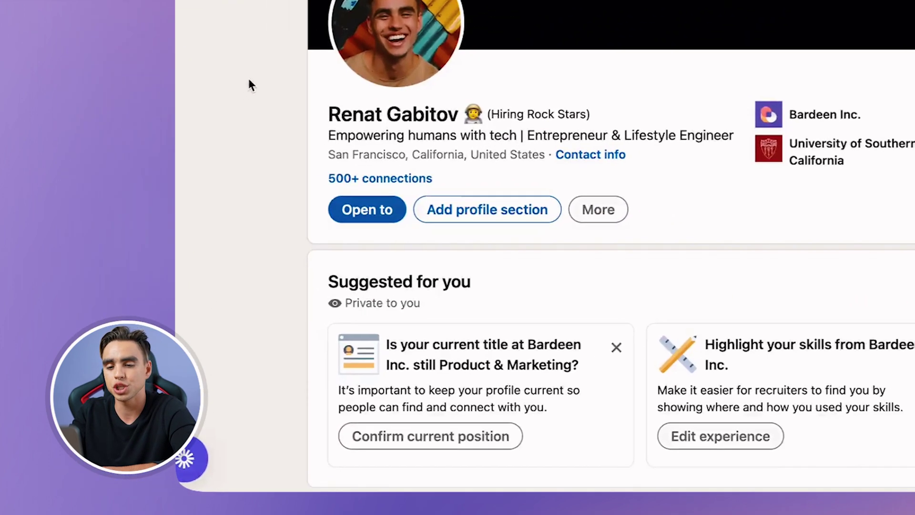
Send the LinkedIn profile to Notion with Bardeen's LinkedIn → Notion context-menu action
right_click(249, 80)
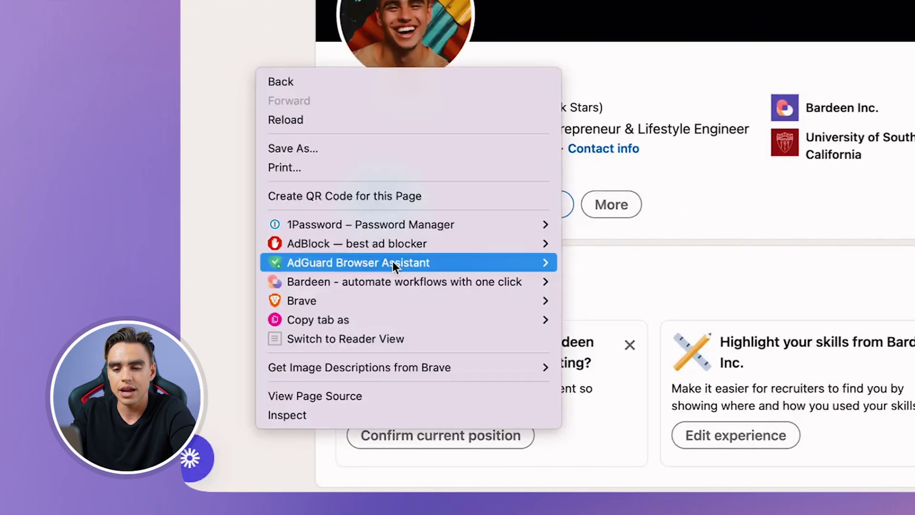
mouse_move(434, 283)
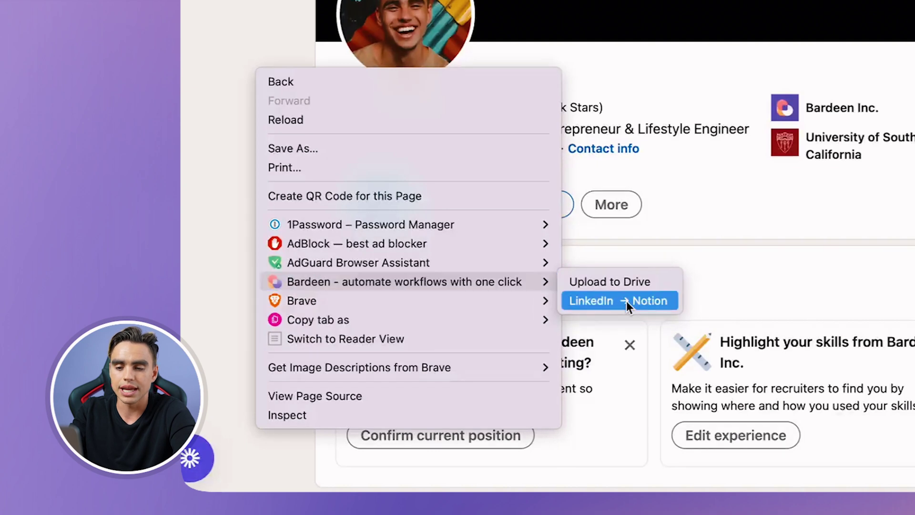
click(647, 302)
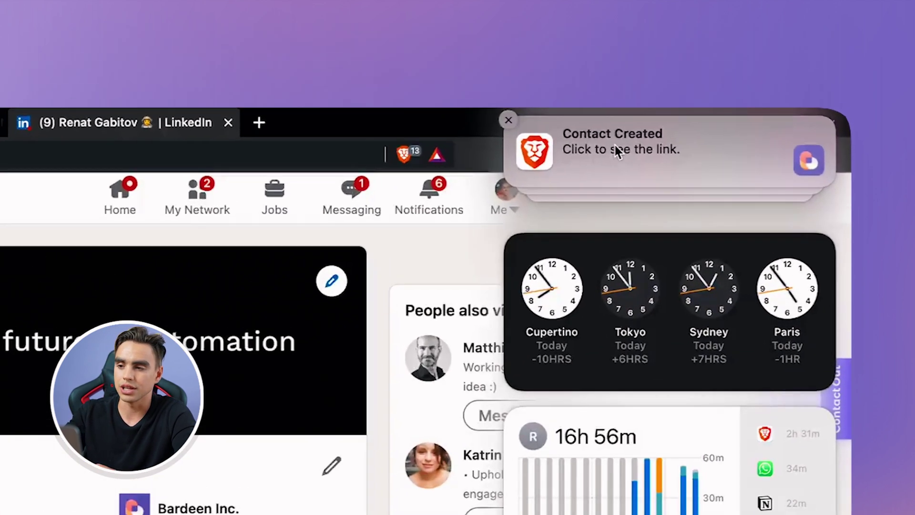
Open the new contact's Notion page from the Contact Created notification, review it, and close the tab
click(715, 46)
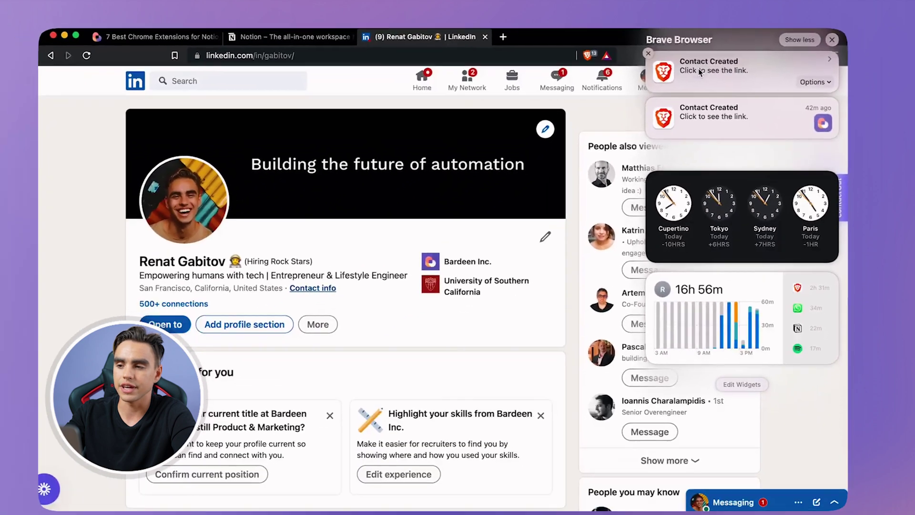
click(701, 67)
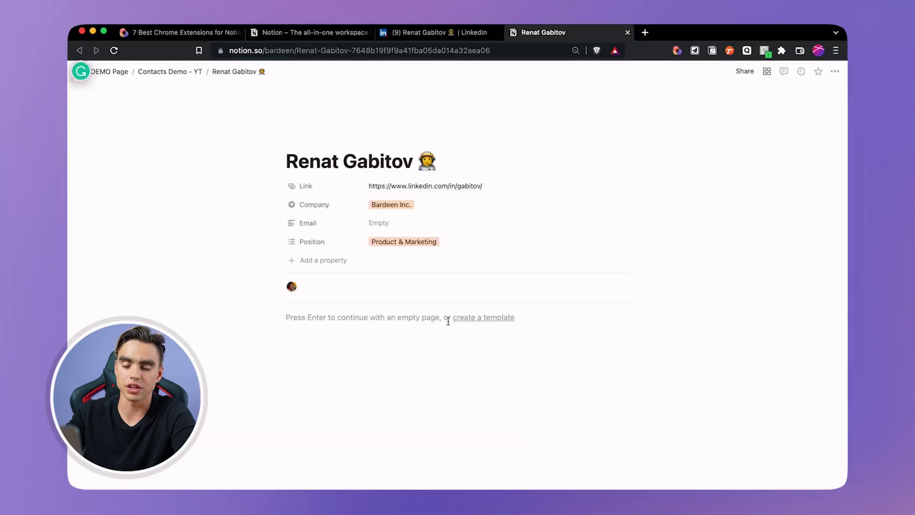
key(super+w)
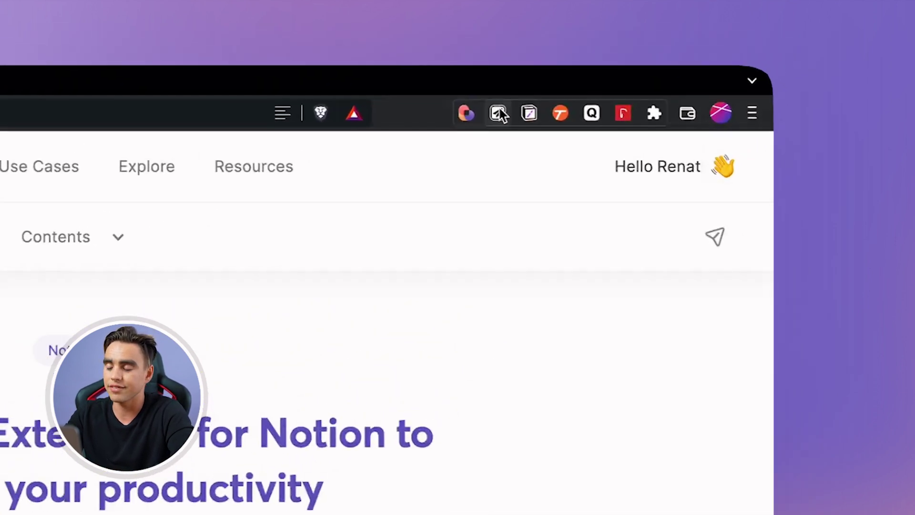
Save the '7 Best Chrome Extensions' article as a new page in Great Articles | Poach Writers
click(694, 50)
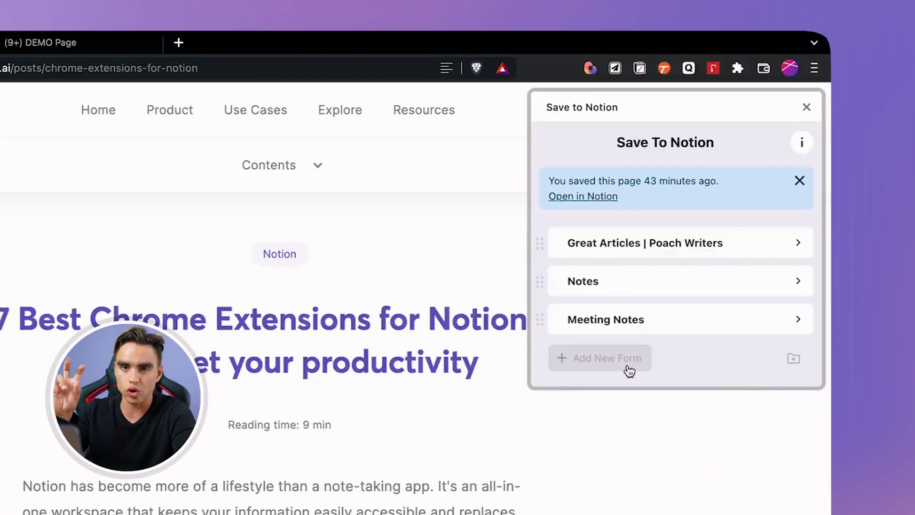
click(664, 256)
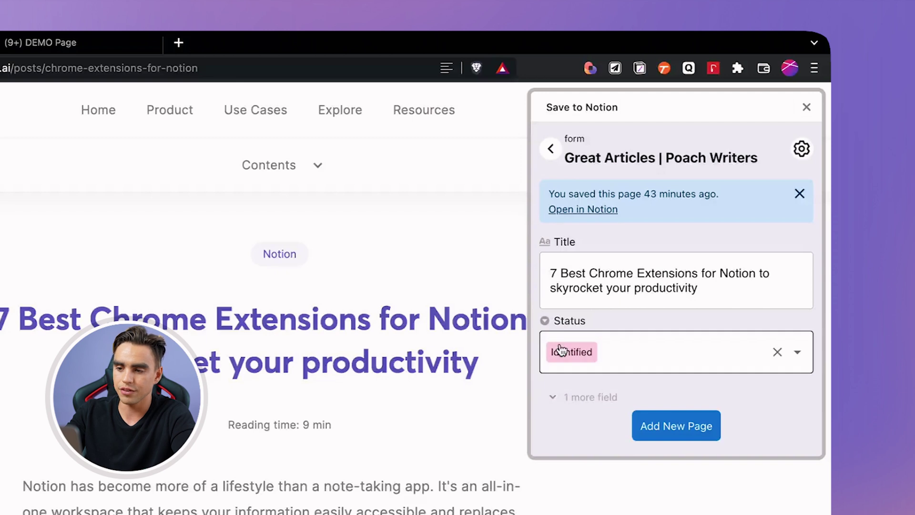
click(687, 431)
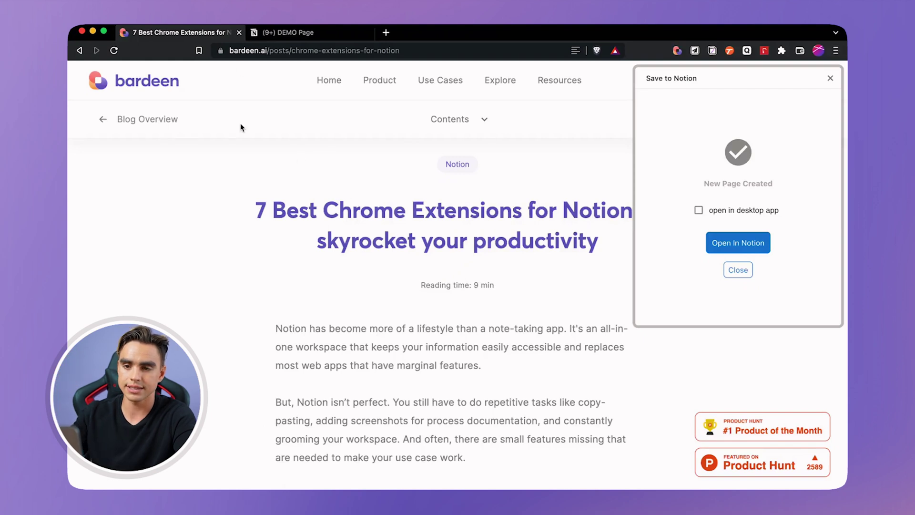
click(250, 50)
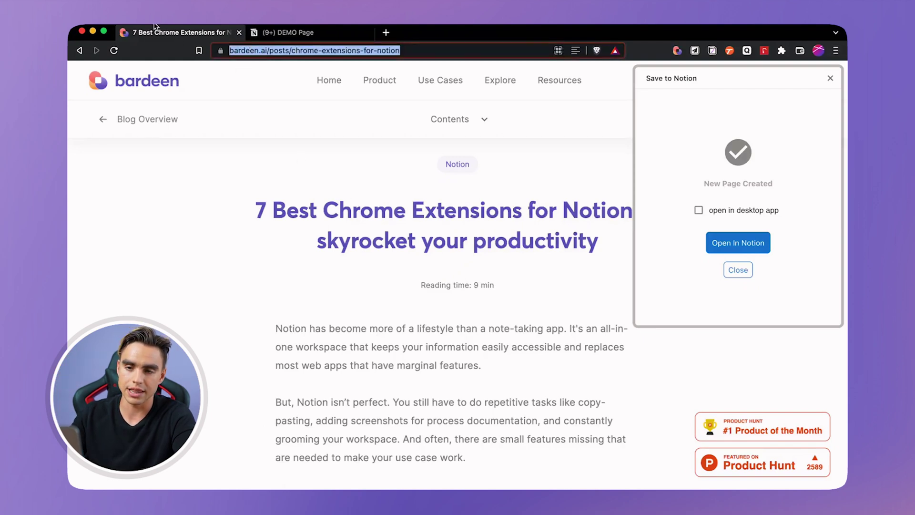
On the DEMO Page, open the saved Chrome extensions article's page and scroll through its full text
click(303, 33)
scroll(408, 346, down, 3)
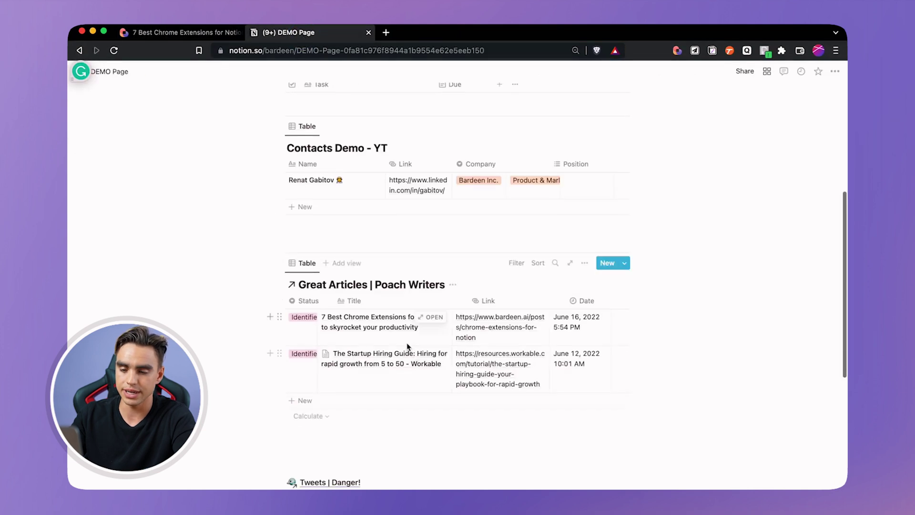
click(431, 318)
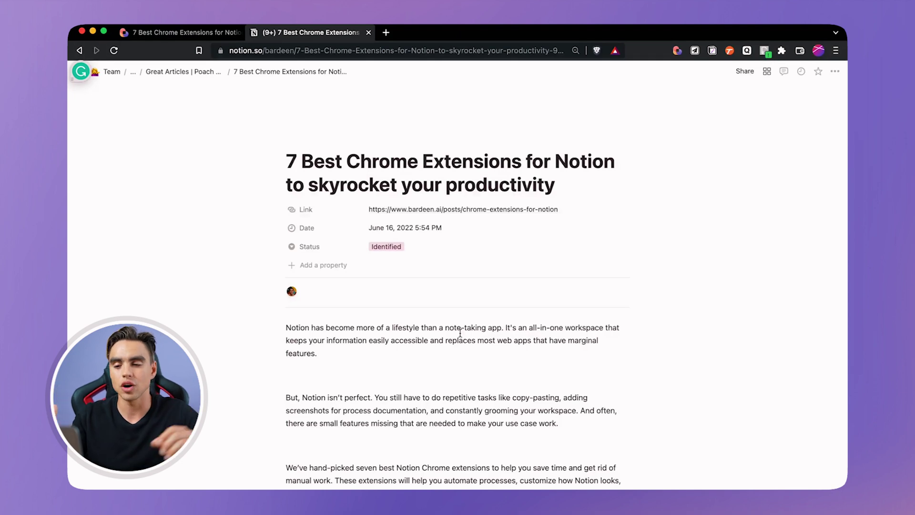
scroll(496, 372, down, 5)
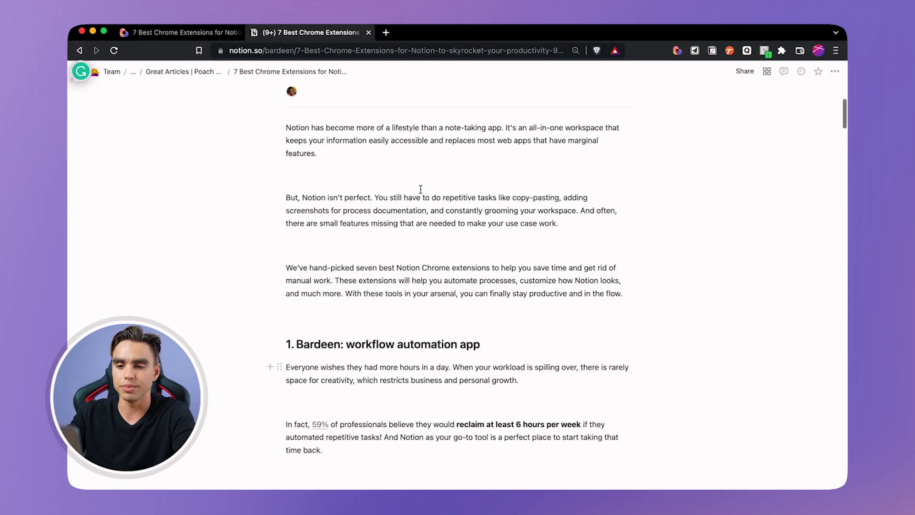
scroll(421, 189, down, 10)
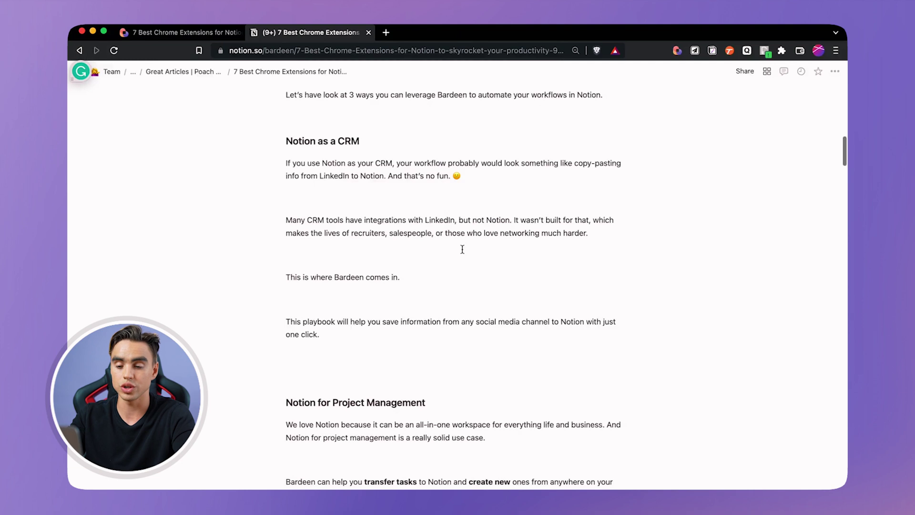
scroll(462, 249, down, 8)
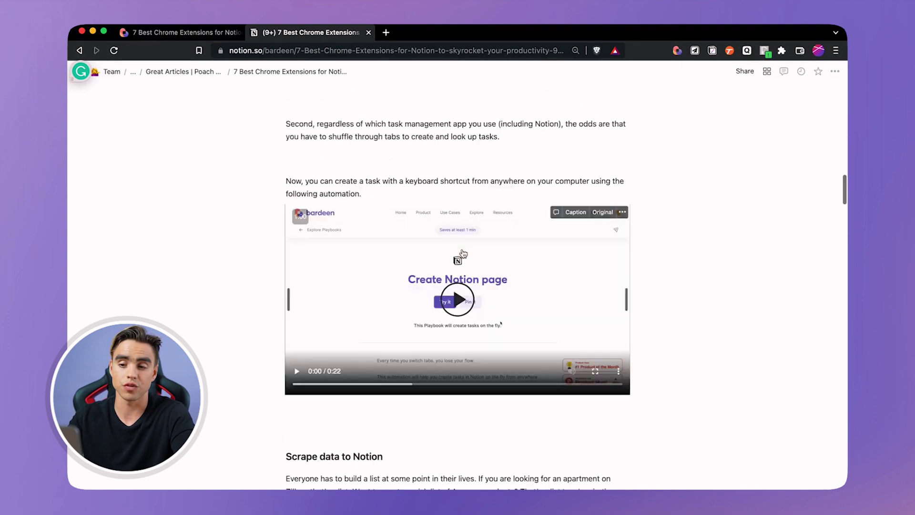
scroll(462, 252, down, 6)
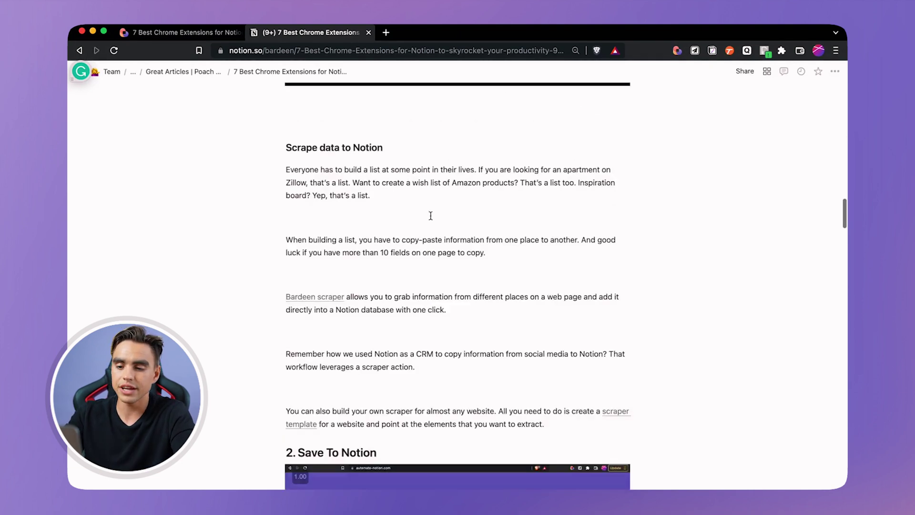
scroll(431, 215, down, 7)
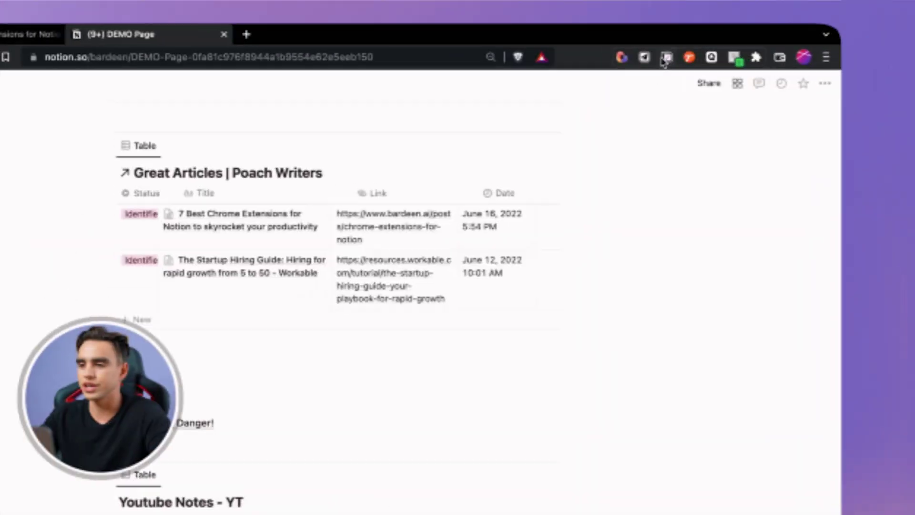
Open notion-enhancer's Options and scroll through its extensions catalog
right_click(638, 65)
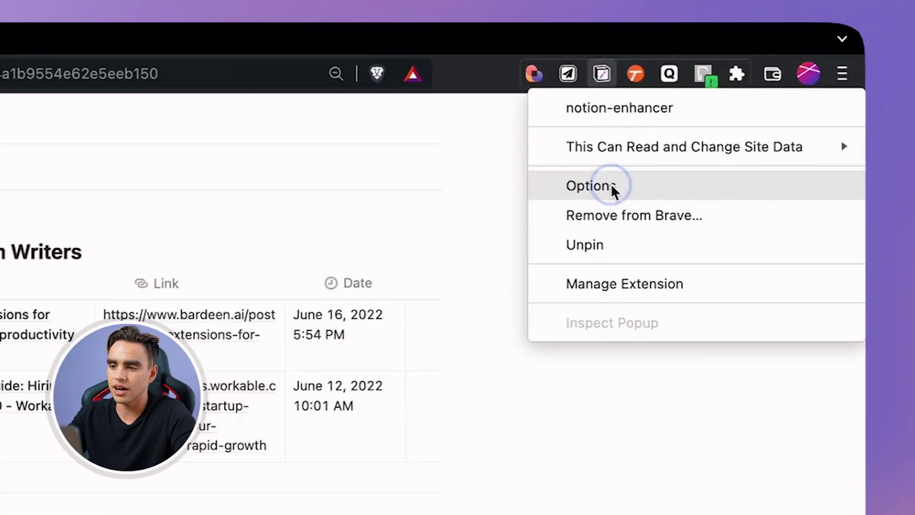
click(650, 154)
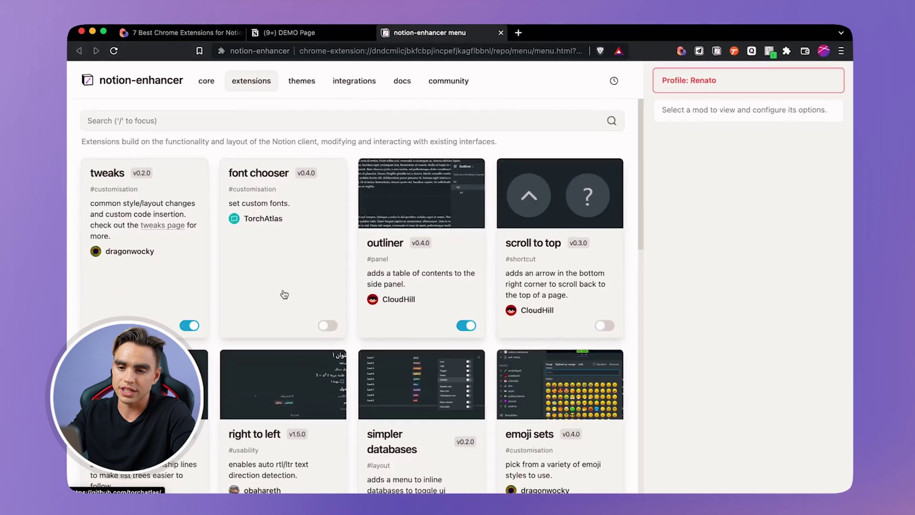
scroll(333, 231, down, 2)
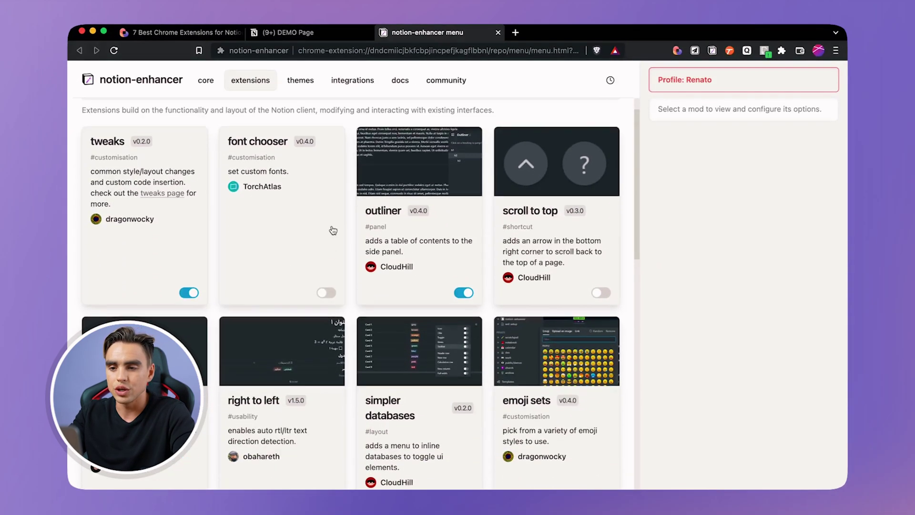
scroll(459, 205, down, 5)
scroll(548, 214, up, 5)
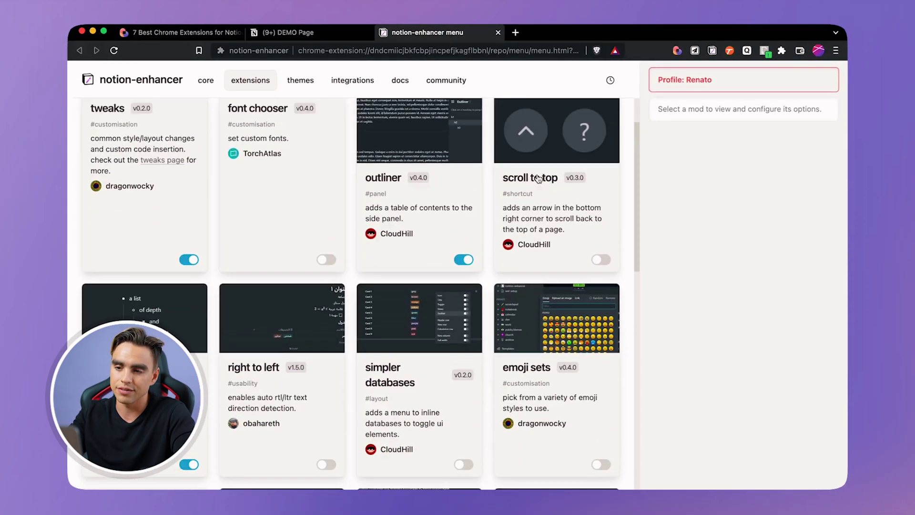
scroll(609, 229, down, 6)
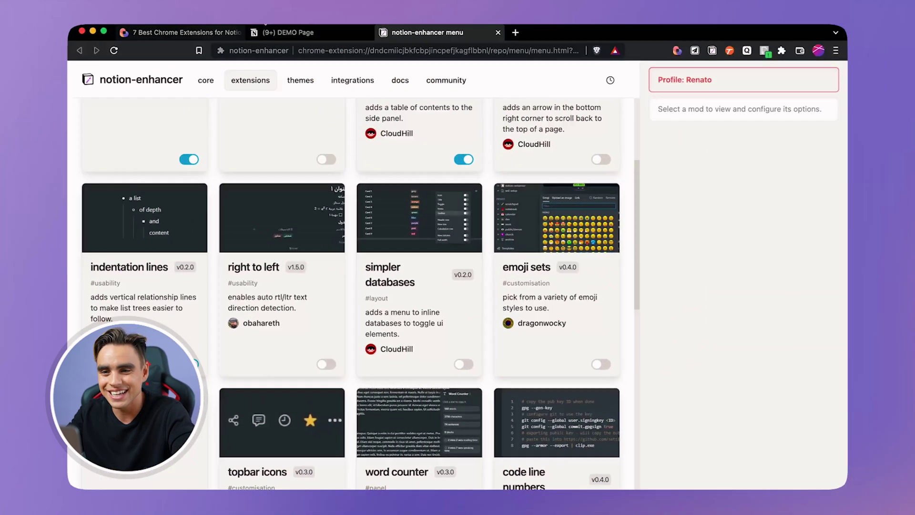
Below the Great Articles table on the DEMO Page, create an empty bulleted list nested three levels deep
click(281, 32)
scroll(368, 233, down, 2)
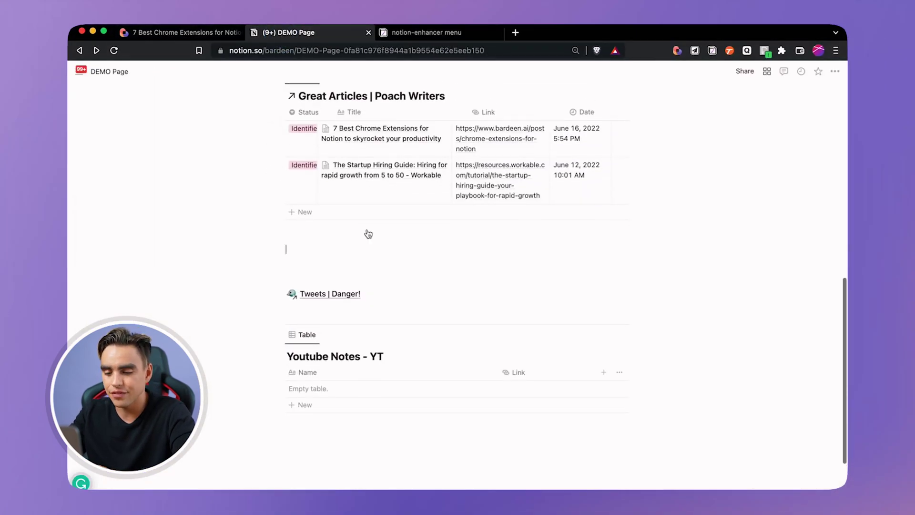
key(Return)
key(alt+super+5)
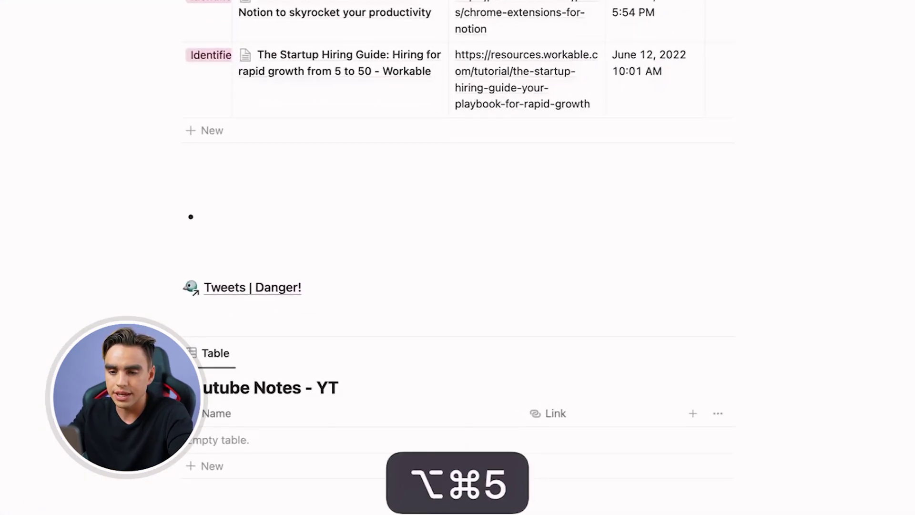
key(Return)
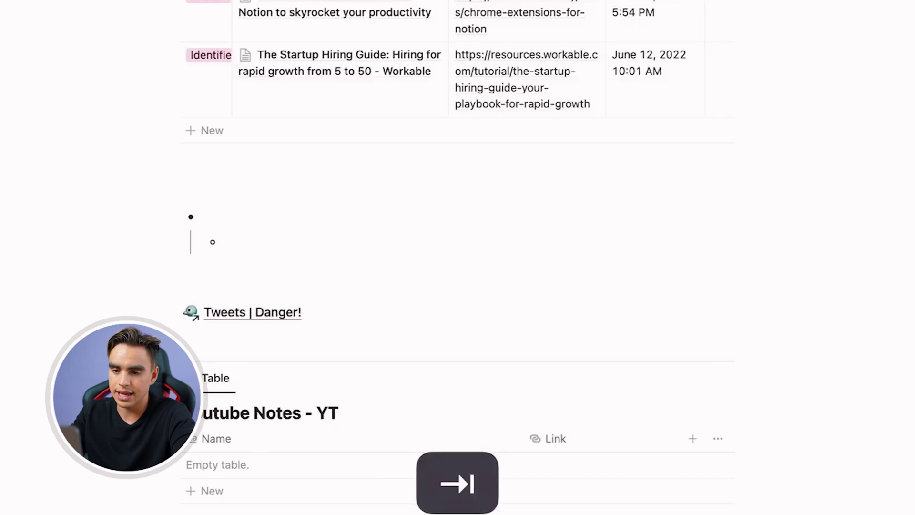
key(Return)
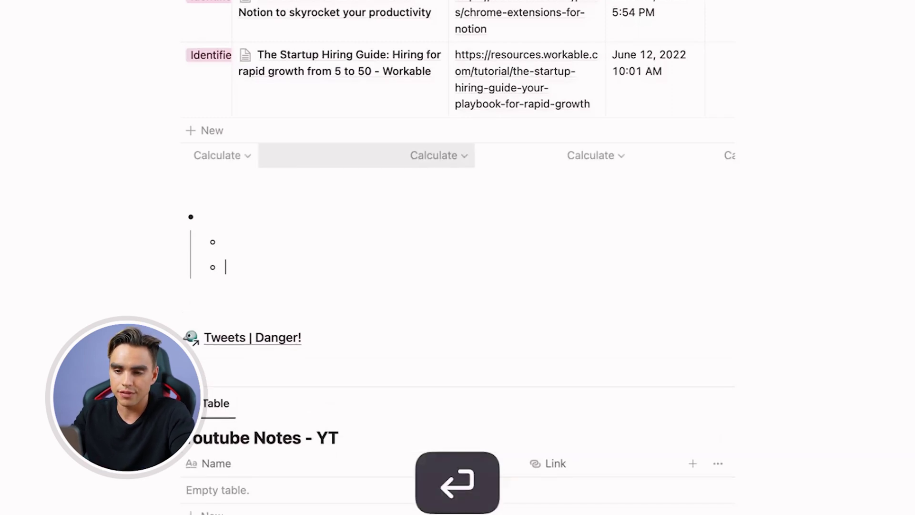
key(Return)
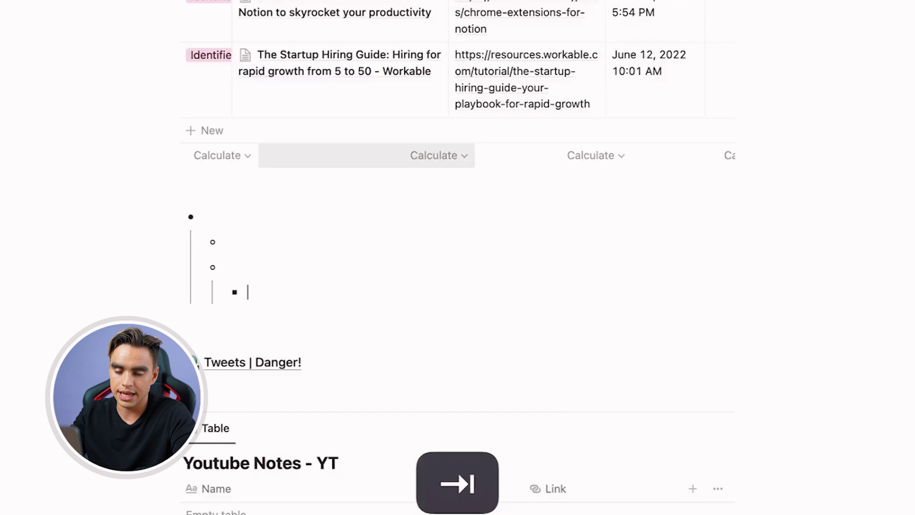
scroll(356, 173, down, 1)
key(Return)
key(Return)
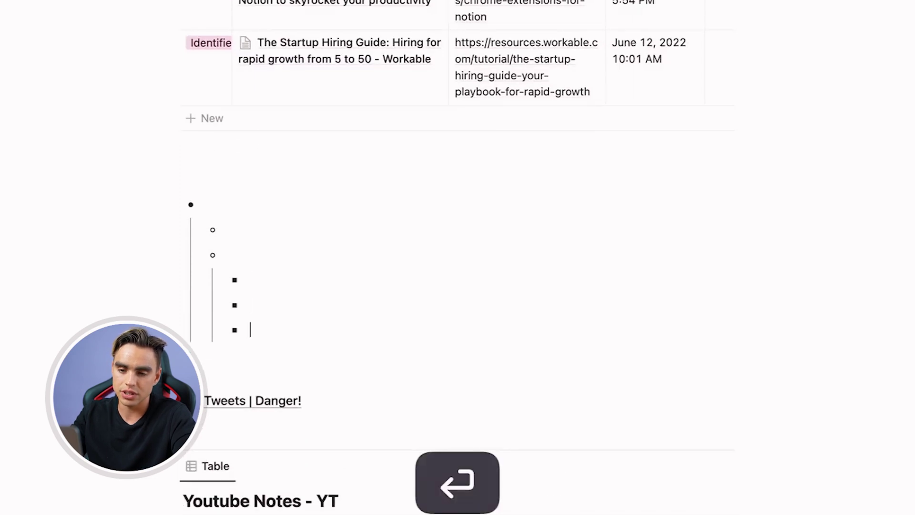
key(Return)
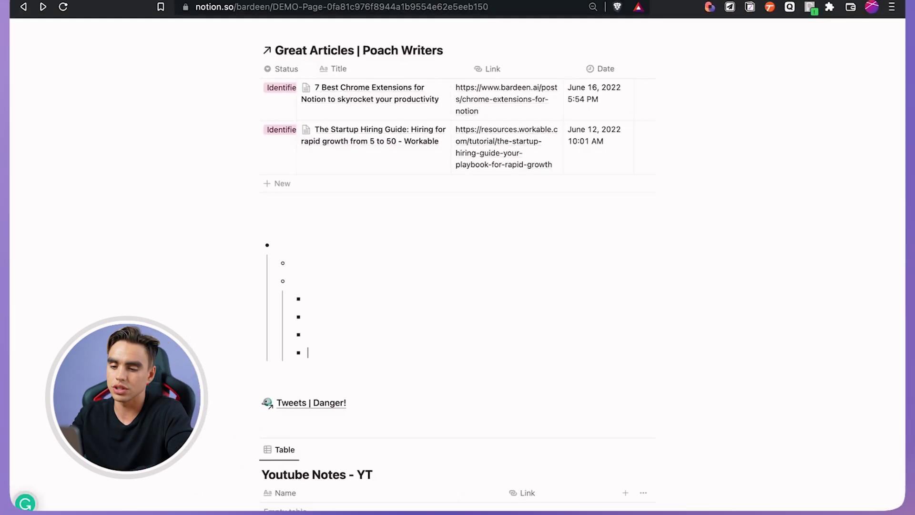
Switch to the notion-enhancer tab and browse the enabled mods in the catalog
key(super+3)
scroll(401, 245, down, 2)
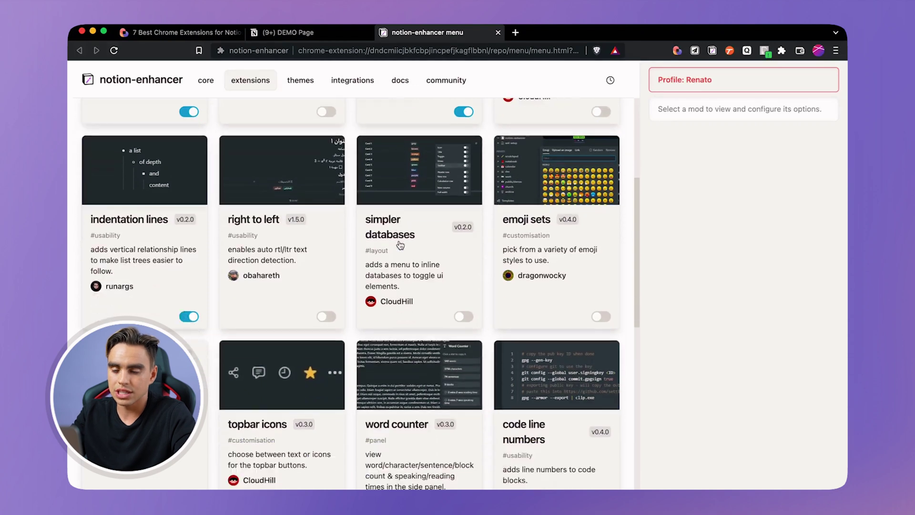
scroll(401, 245, down, 4)
scroll(400, 245, up, 3)
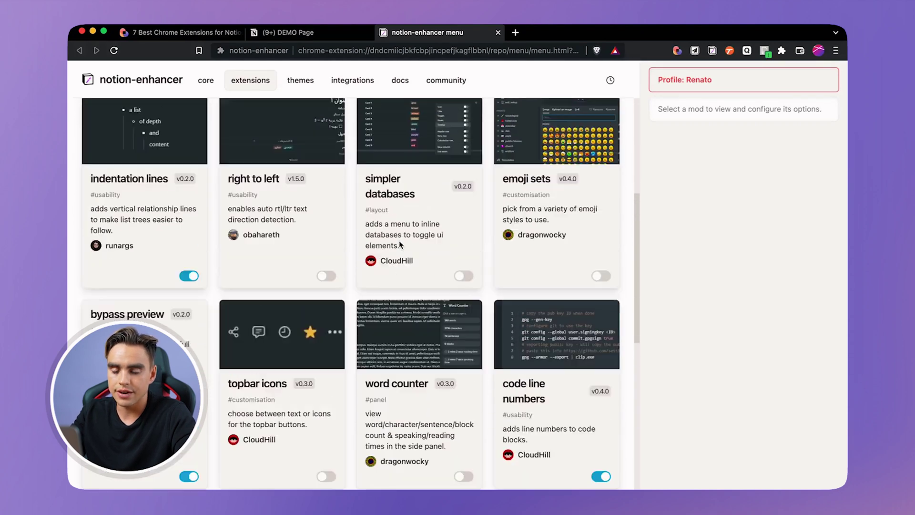
On the DEMO Page, clear the last empty bullet and insert a code block below the list
scroll(588, 261, down, 5)
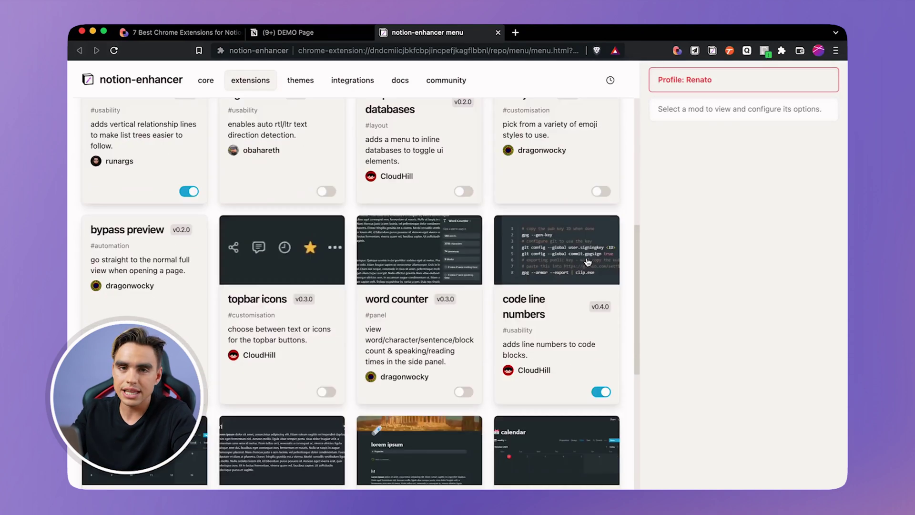
key(super+2)
scroll(495, 305, down, 2)
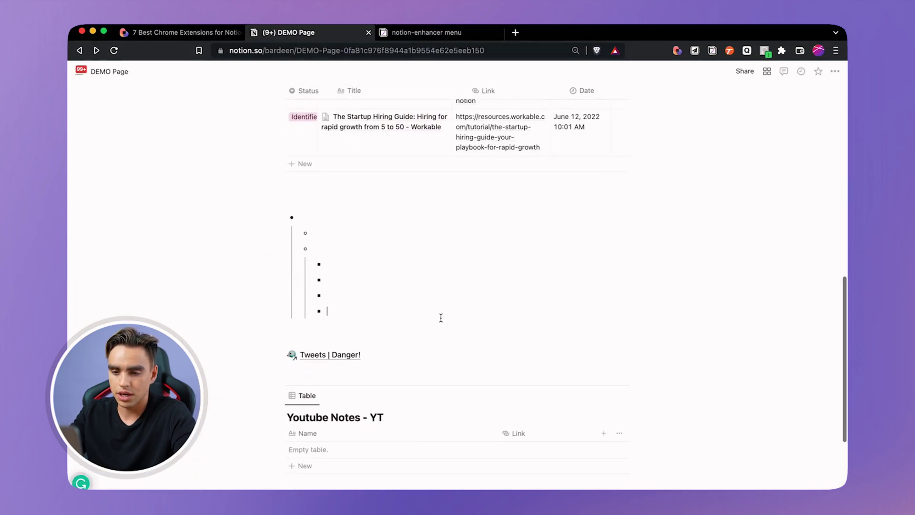
key(Return)
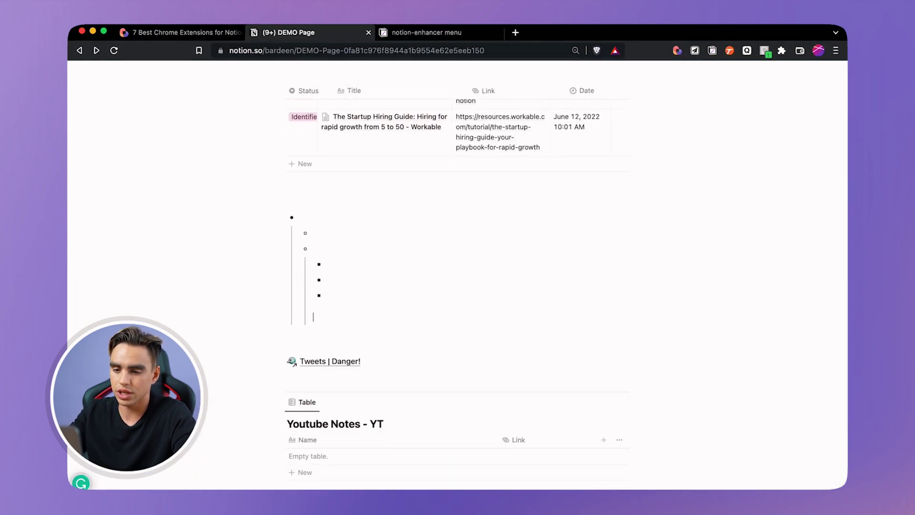
key(Return)
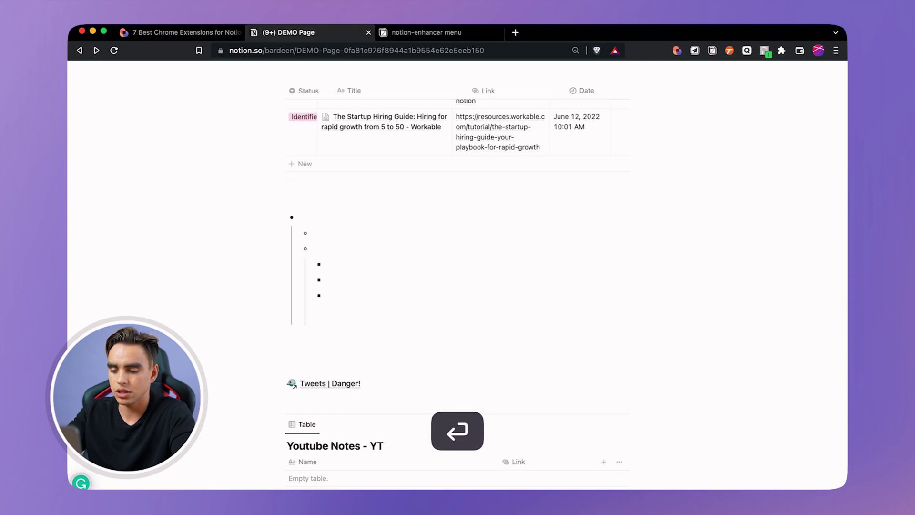
text(/code)
key(Return)
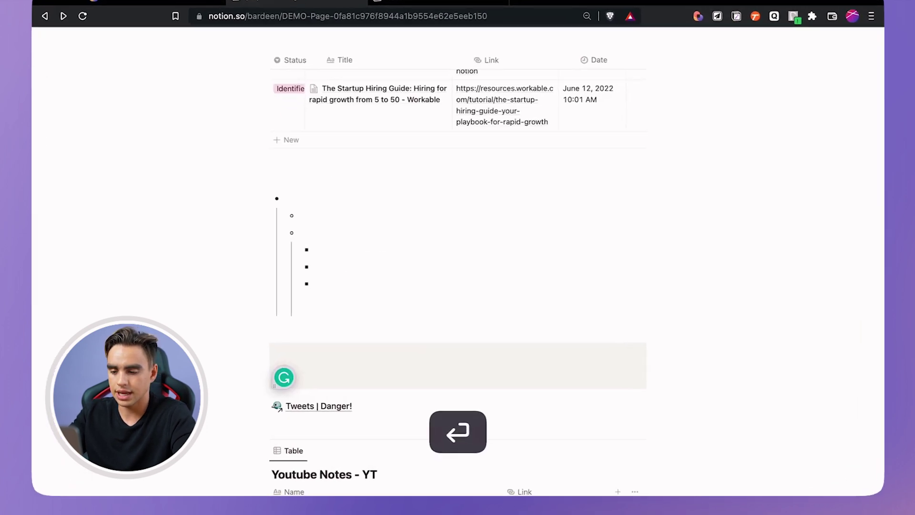
Paste the Lorem ipsum text into the code block and turn on Wrap code
text(lore)
key(super+v)
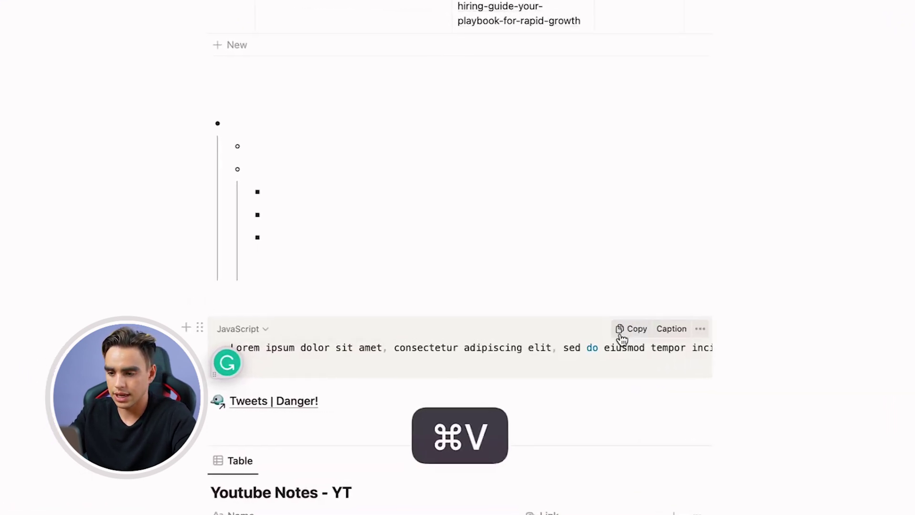
click(712, 324)
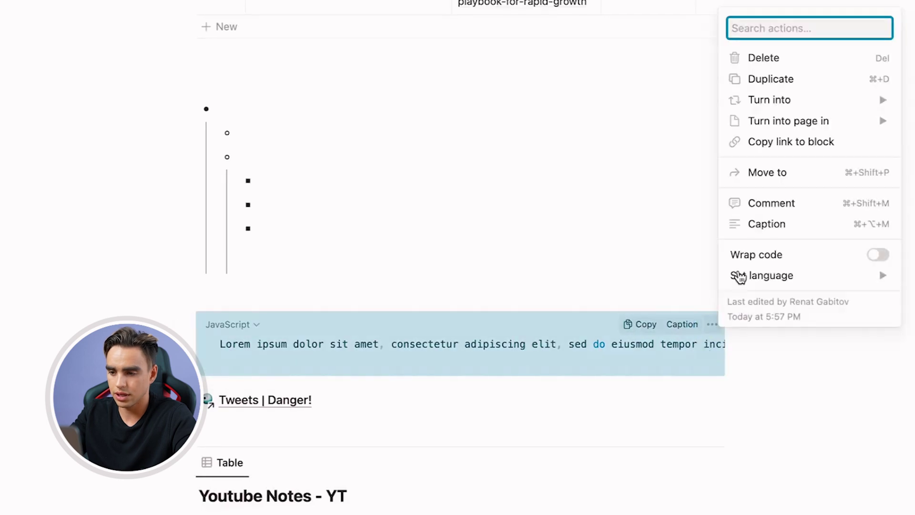
click(879, 256)
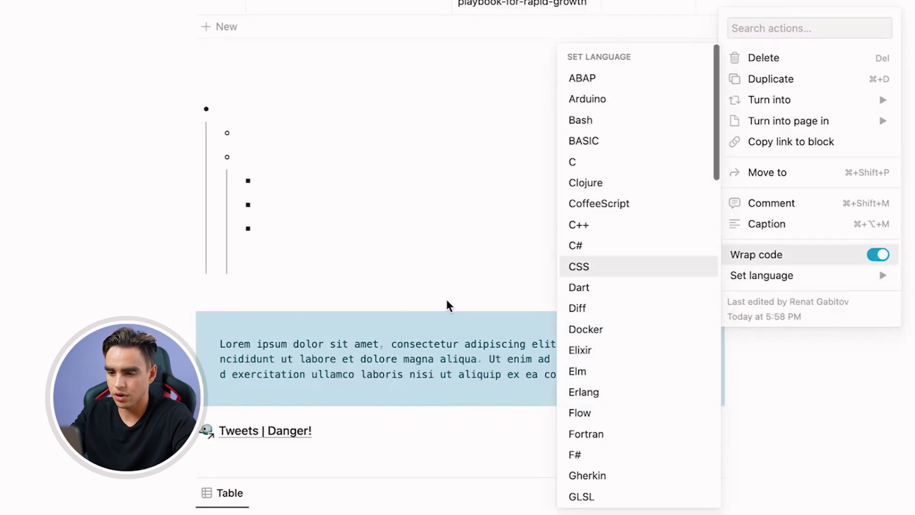
click(408, 351)
Split the code text into lines after 'elit,', before 'laboris', and after 'consequat.'
click(572, 342)
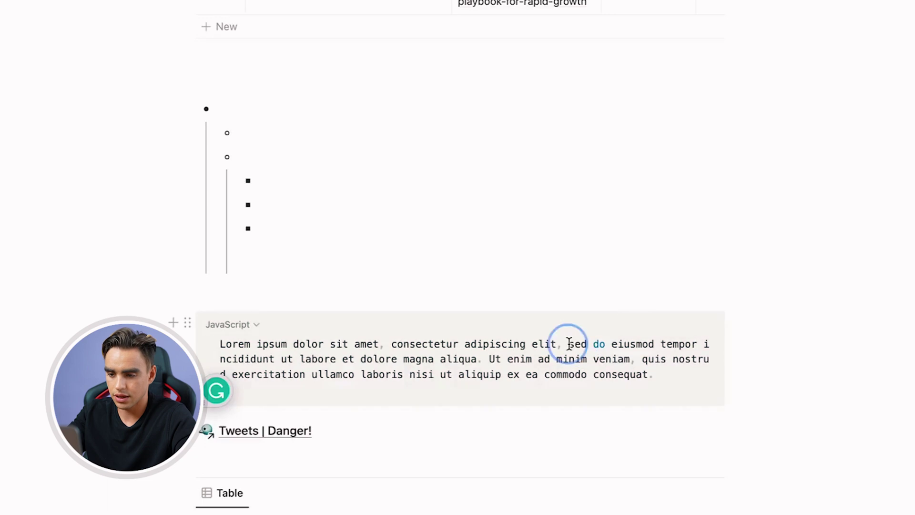
key(shift+Return)
key(BackSpace)
key(Return)
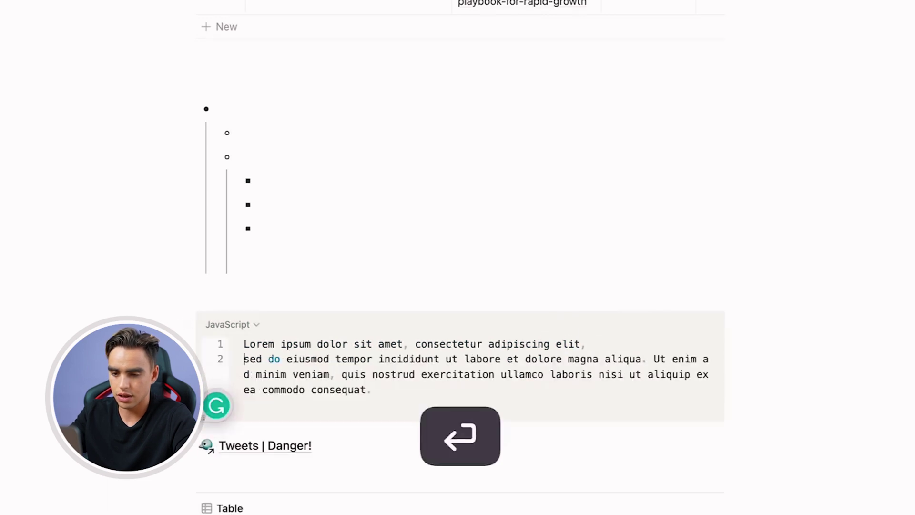
click(552, 375)
key(Return)
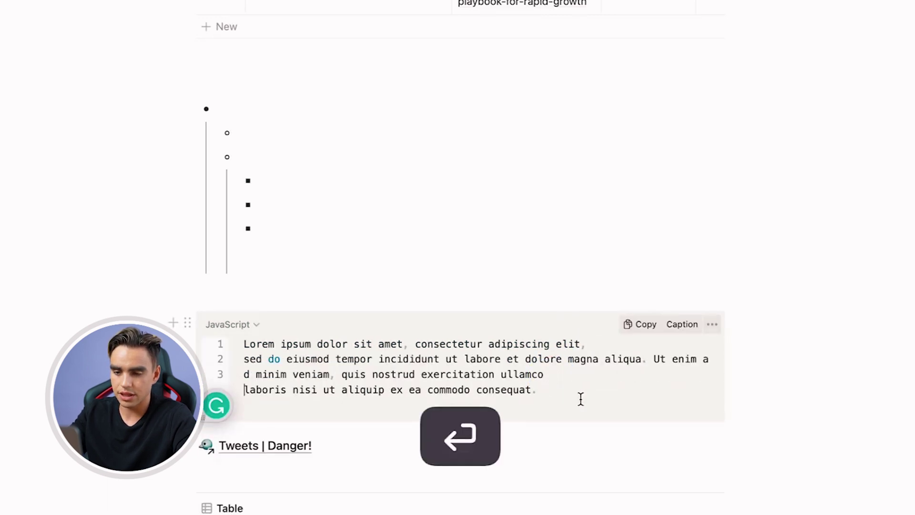
scroll(567, 391, down, 2)
click(541, 341)
key(Return)
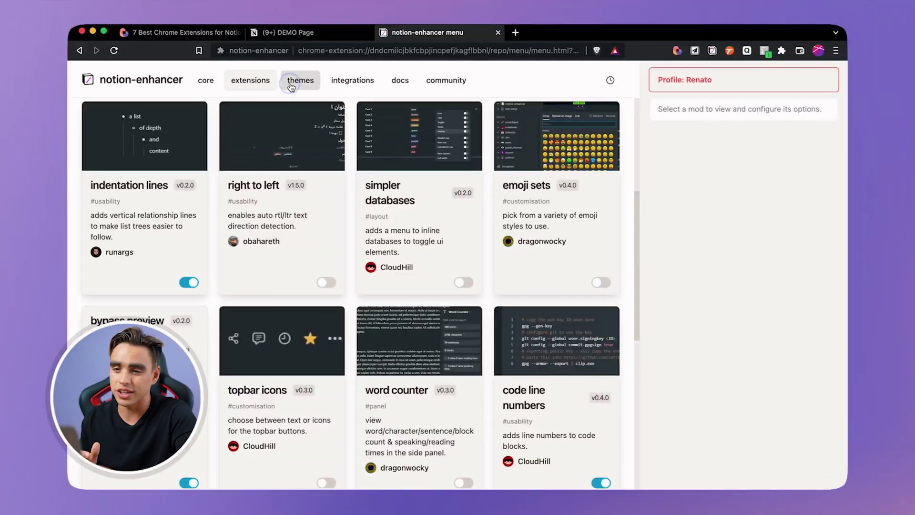
Turn on the pinky boom theme in notion-enhancer and preview it on the Notion page
click(277, 80)
scroll(520, 323, down, 1)
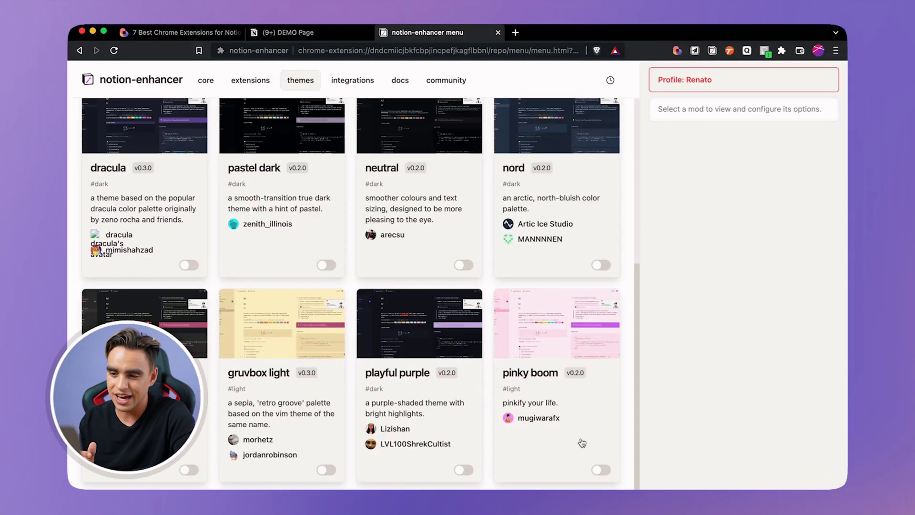
click(601, 469)
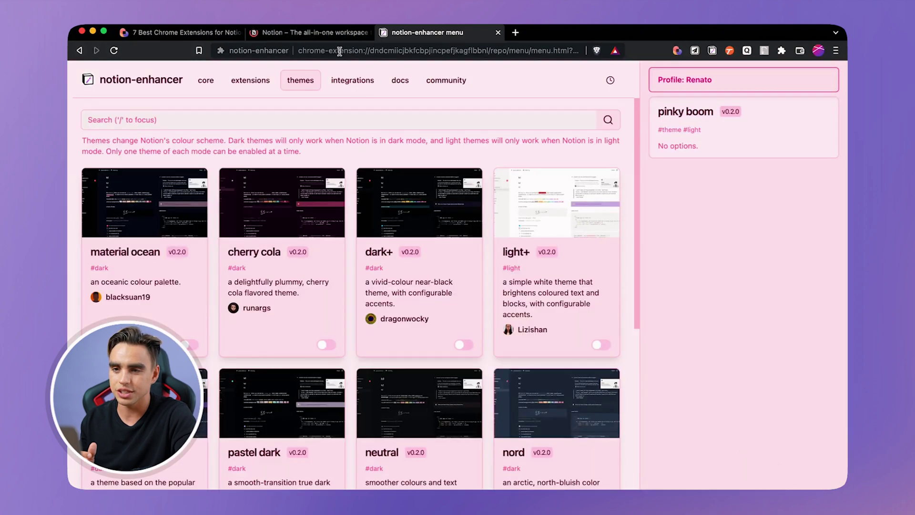
click(340, 37)
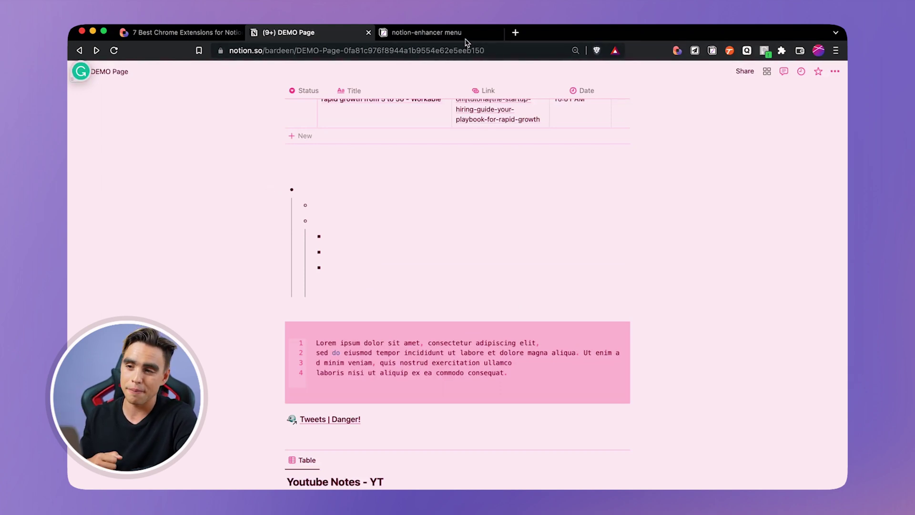
Turn on the dracula theme, reload to apply it, and return to the DEMO Page
click(465, 40)
scroll(510, 223, down, 3)
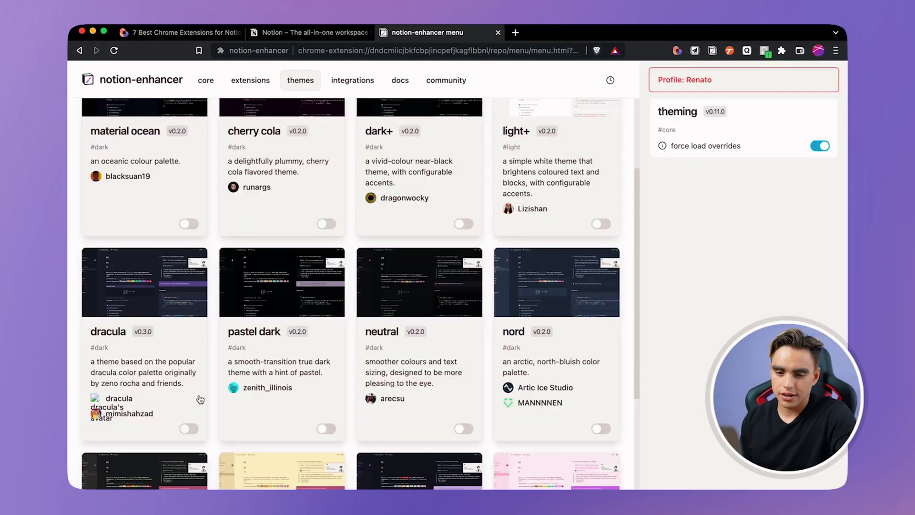
click(191, 429)
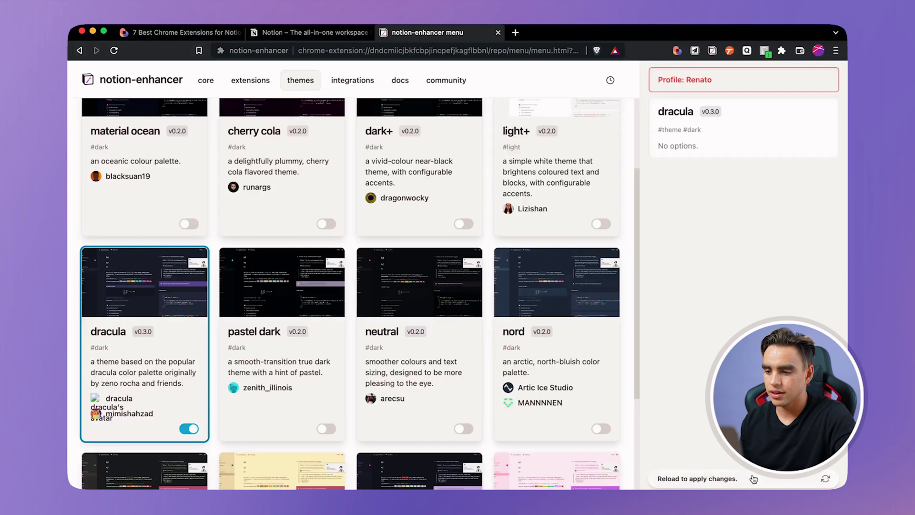
click(756, 478)
key(super+2)
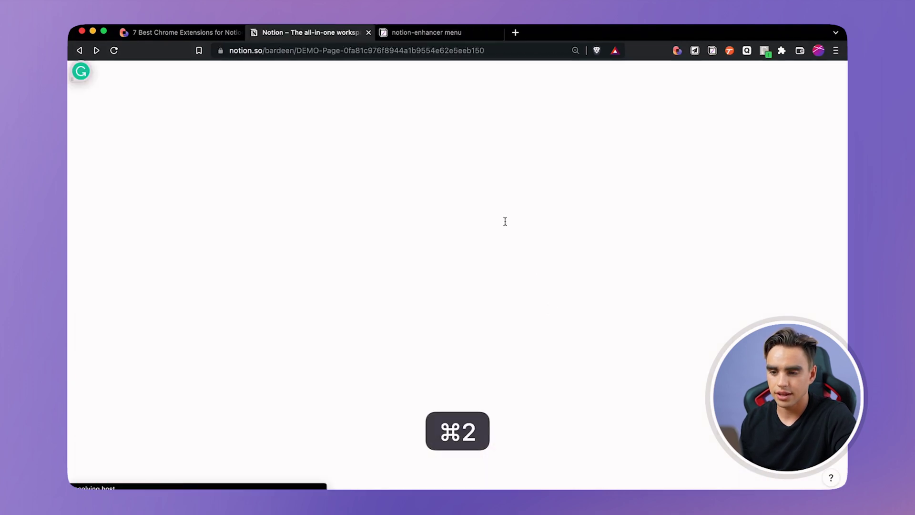
Set Notion's appearance to Dark in My notifications & settings, then close the settings
scroll(505, 221, down, 5)
scroll(505, 222, up, 5)
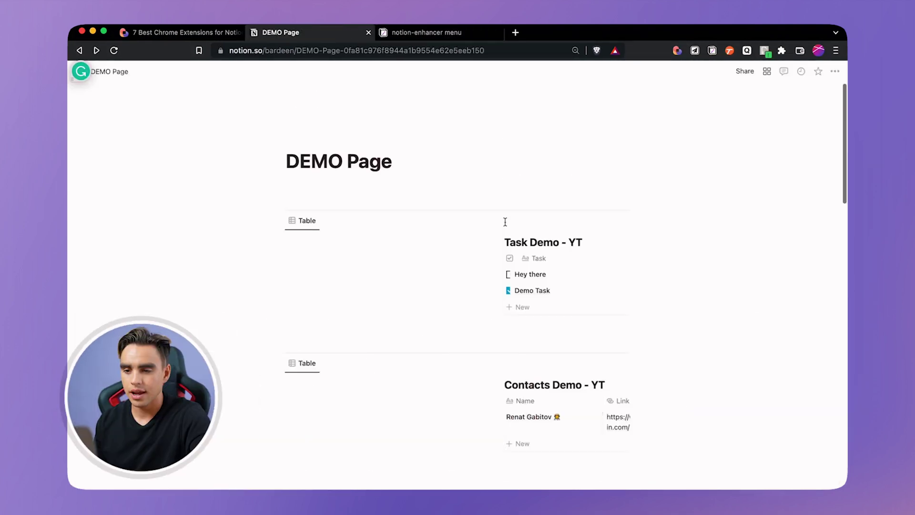
mouse_move(115, 87)
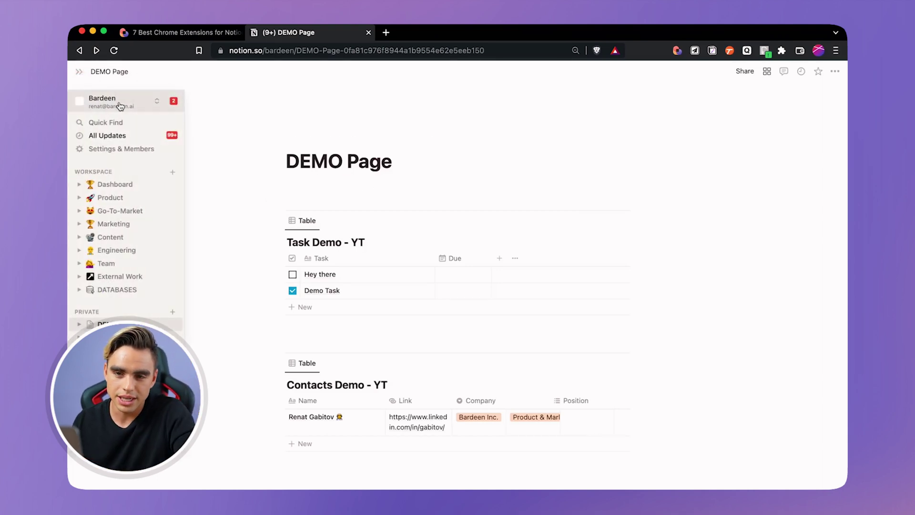
click(143, 149)
click(276, 143)
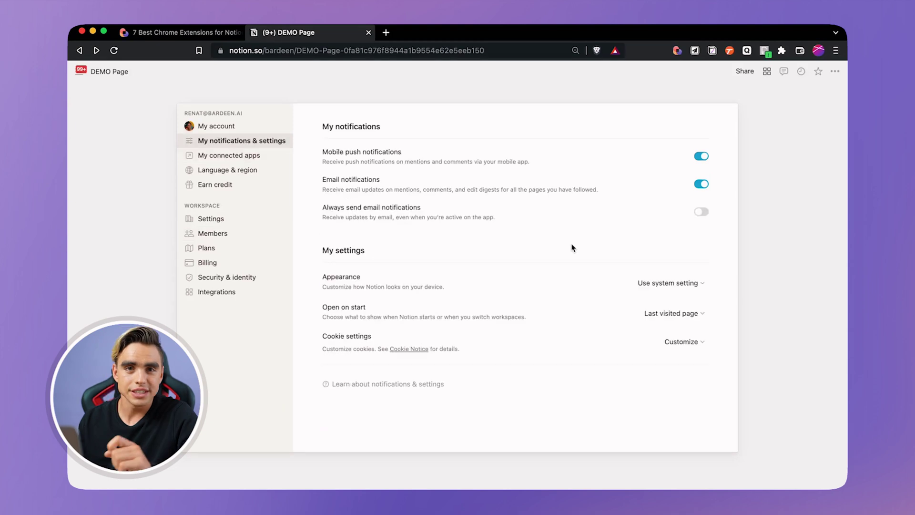
click(676, 287)
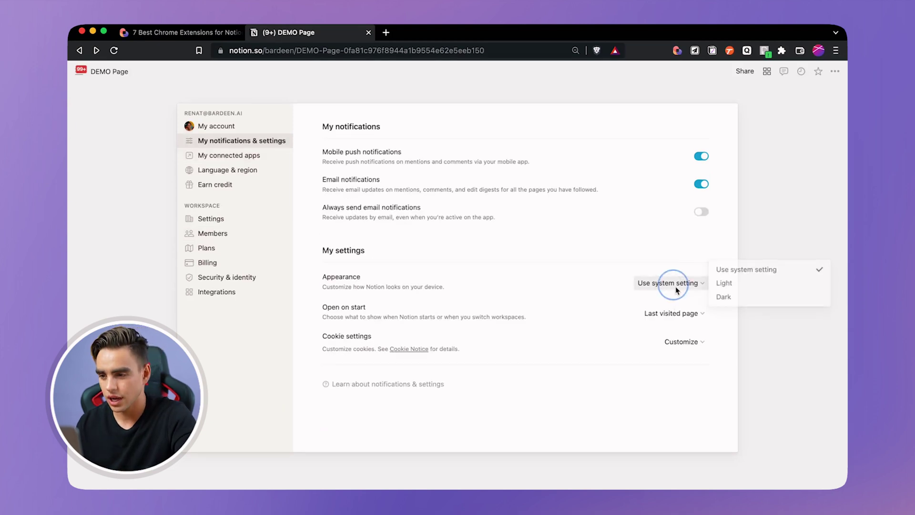
click(738, 297)
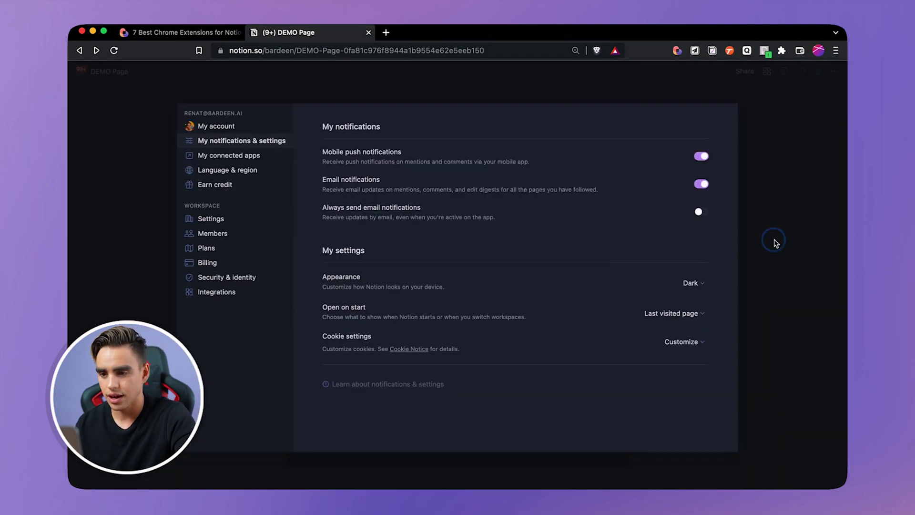
click(773, 240)
scroll(598, 231, down, 5)
scroll(601, 230, up, 5)
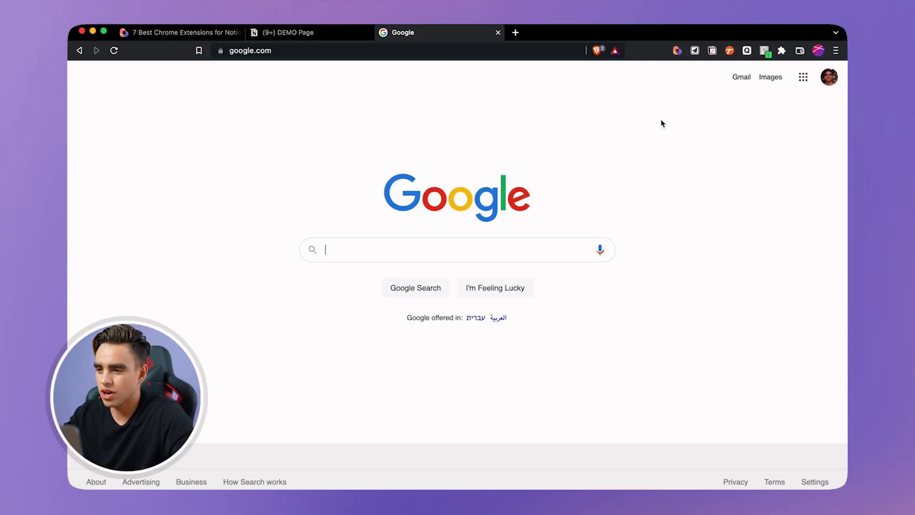
Start a Tango workflow capture and search Google for 'Who is john bardeen'
click(729, 51)
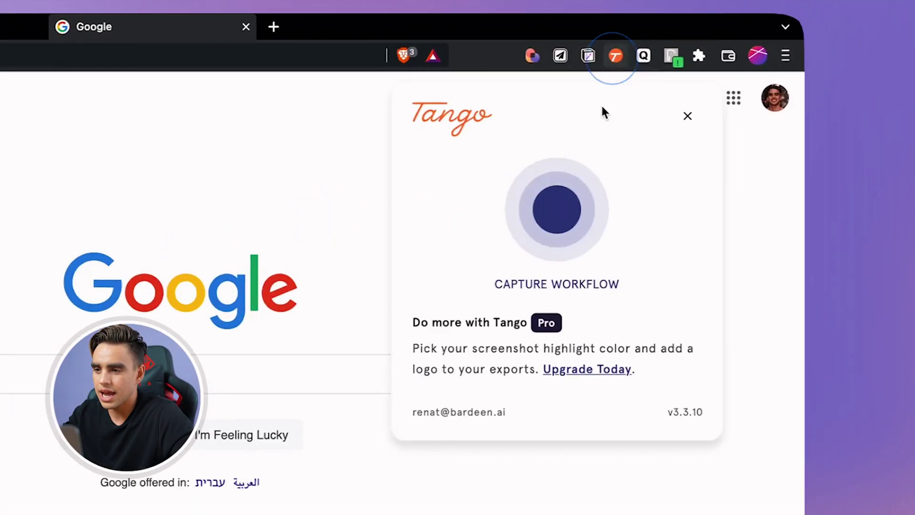
click(572, 204)
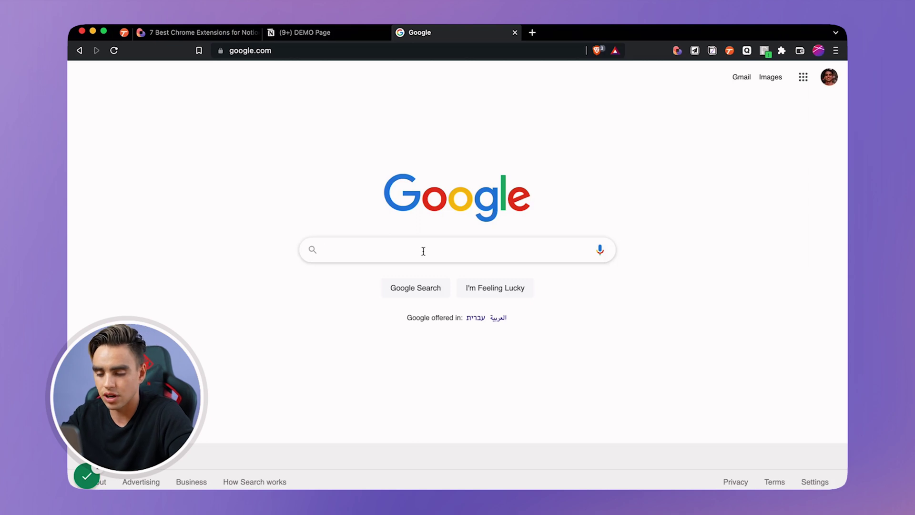
text(Who is jo)
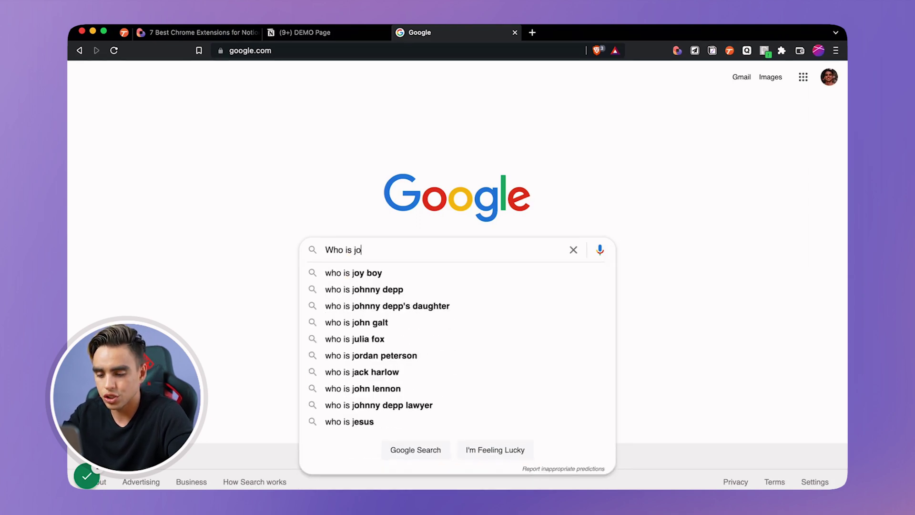
text(hn bardeen)
key(Return)
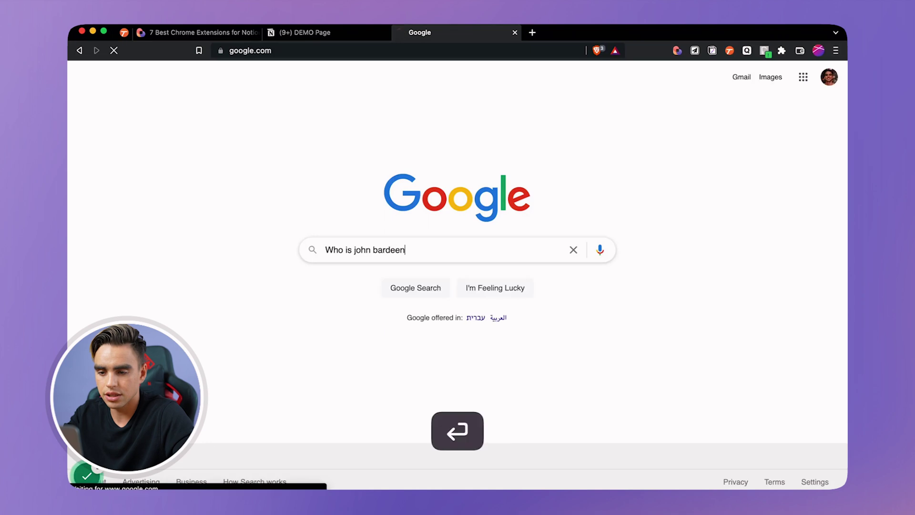
scroll(434, 259, down, 3)
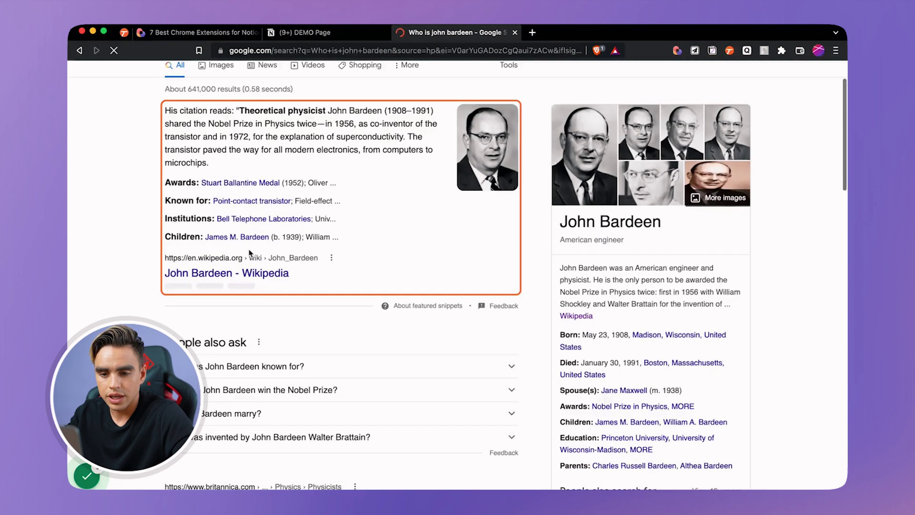
Open John Bardeen's Wikipedia article, select its intro, and finish the capture to build the workflow
click(288, 273)
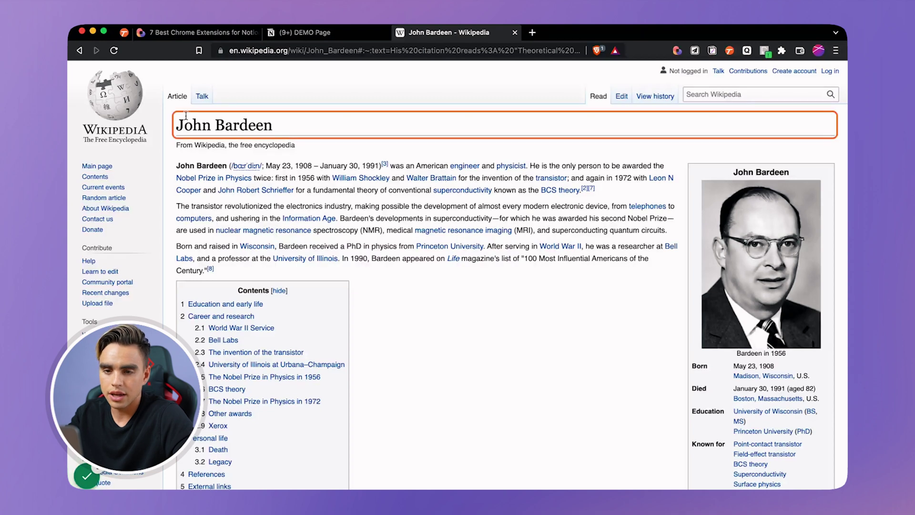
drag(177, 119, 403, 278)
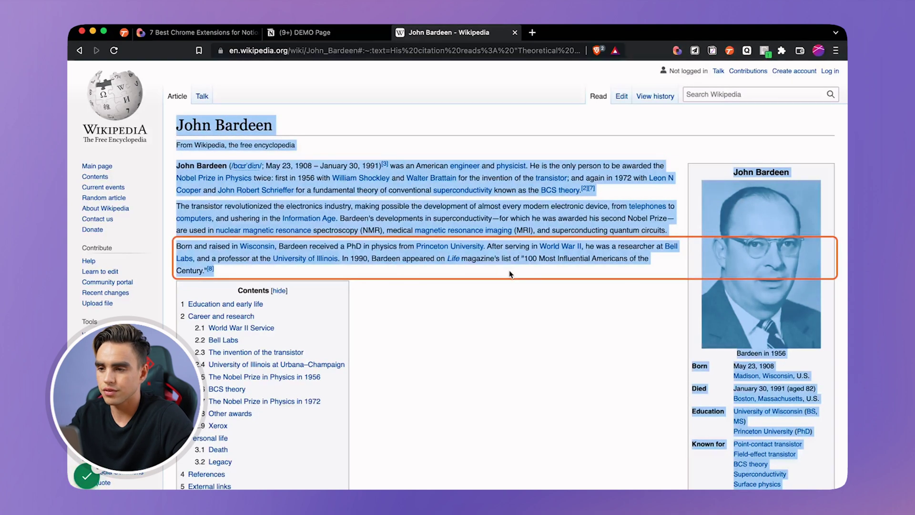
click(729, 52)
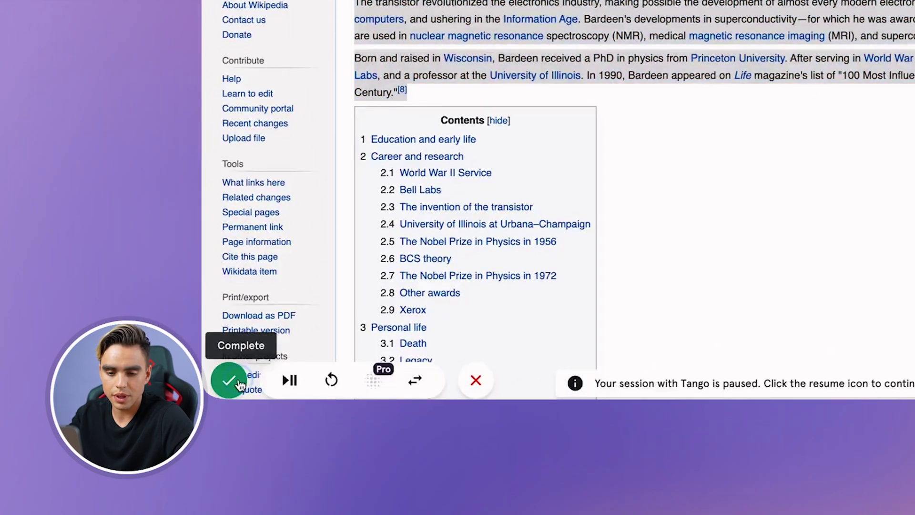
click(229, 380)
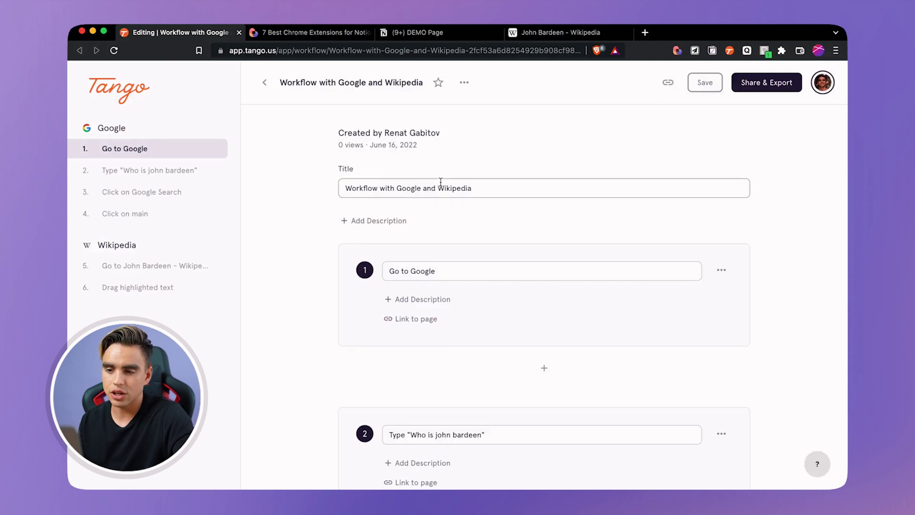
Edit step 2's title to Type "query" and add a description about what to learn
scroll(440, 182, down, 2)
scroll(443, 182, up, 1)
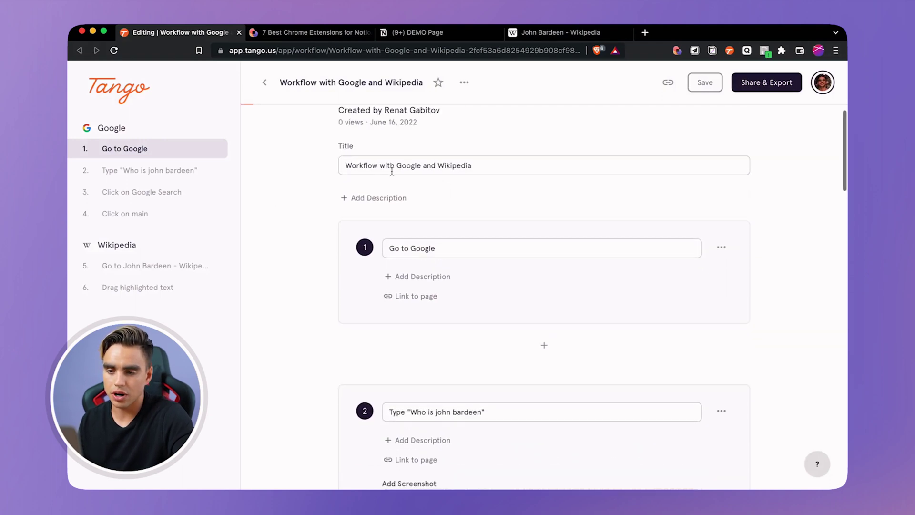
triple_click(500, 163)
click(258, 251)
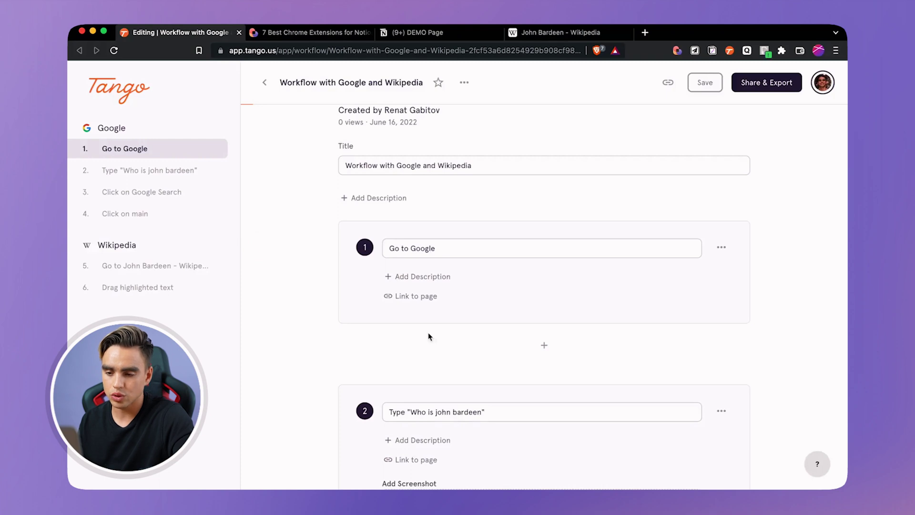
scroll(428, 336, down, 5)
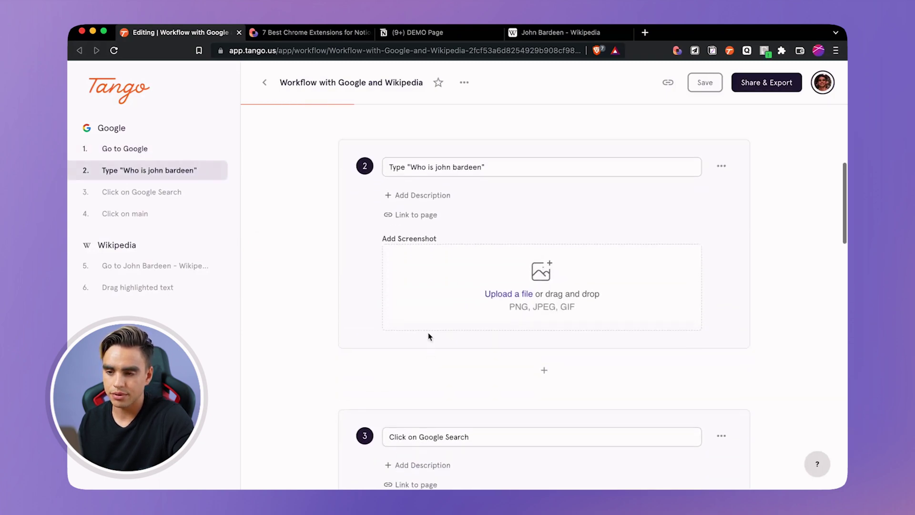
click(478, 168)
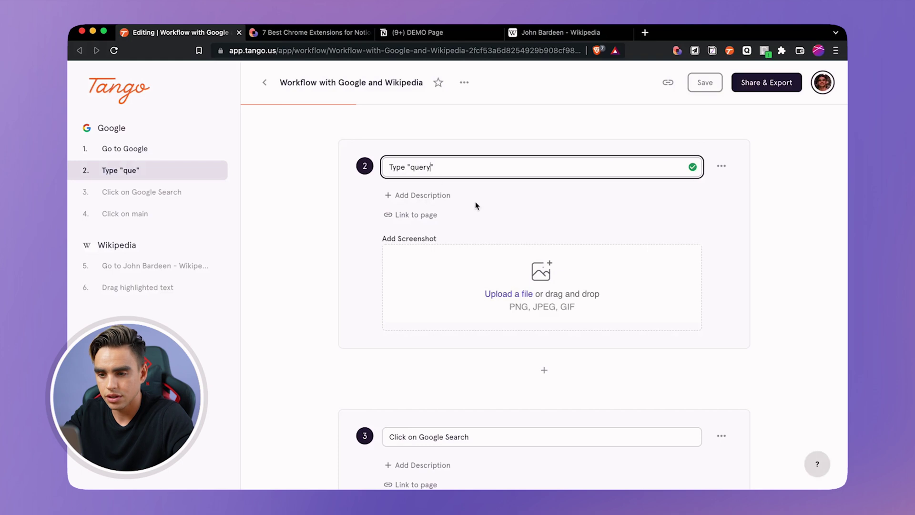
click(414, 196)
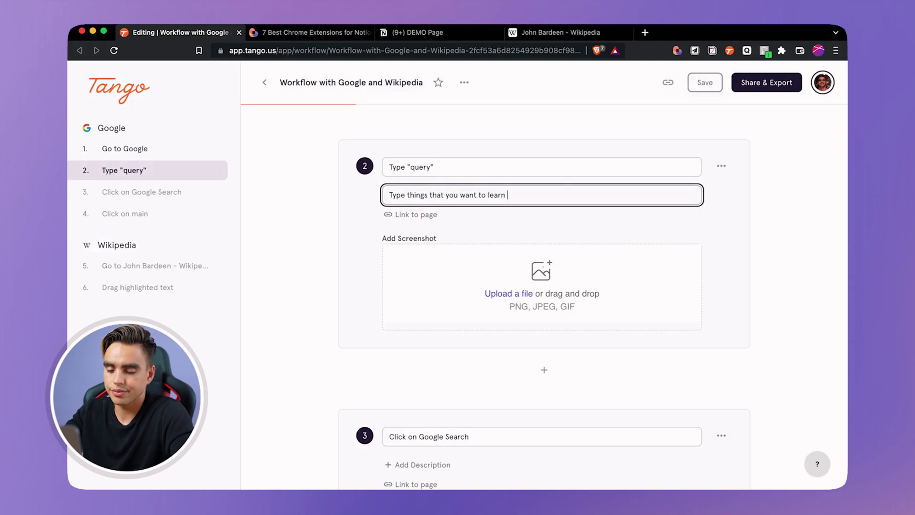
Start retitling step 4 by selecting the word 'main' in its title
scroll(479, 337, down, 7)
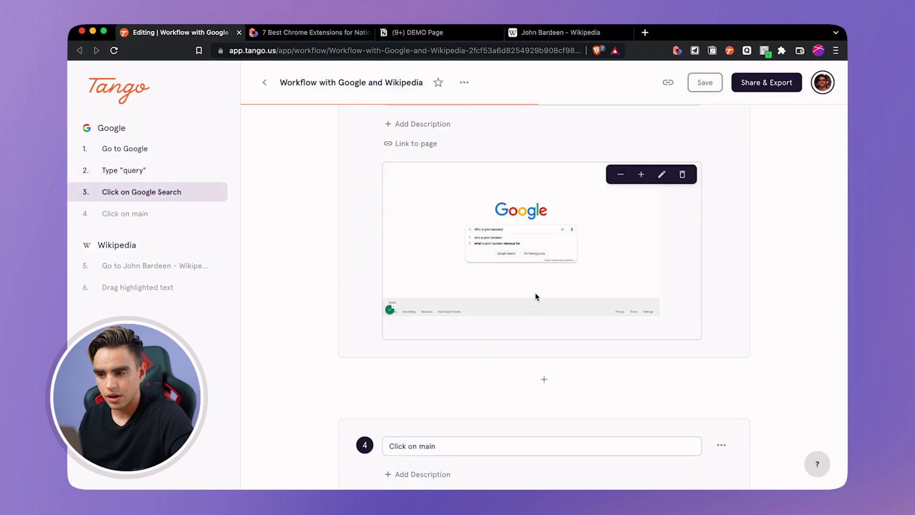
scroll(545, 282, up, 1)
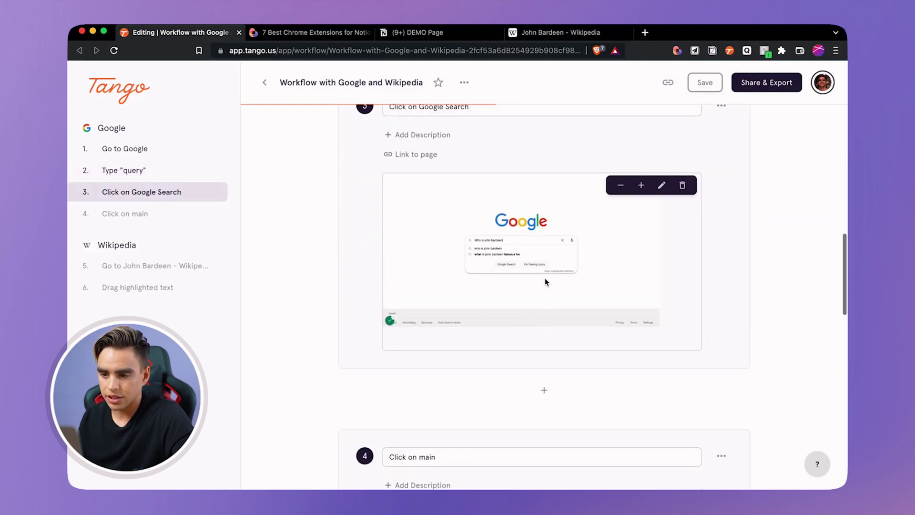
scroll(563, 328, down, 6)
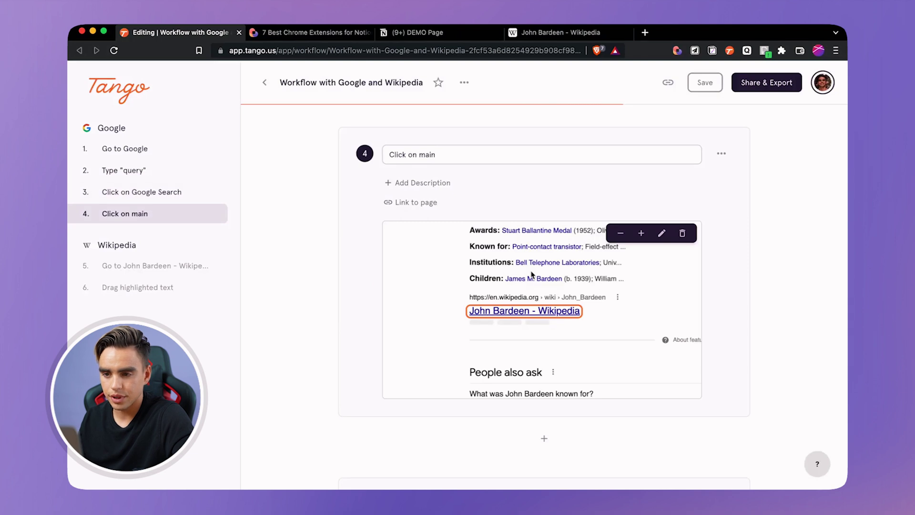
click(448, 160)
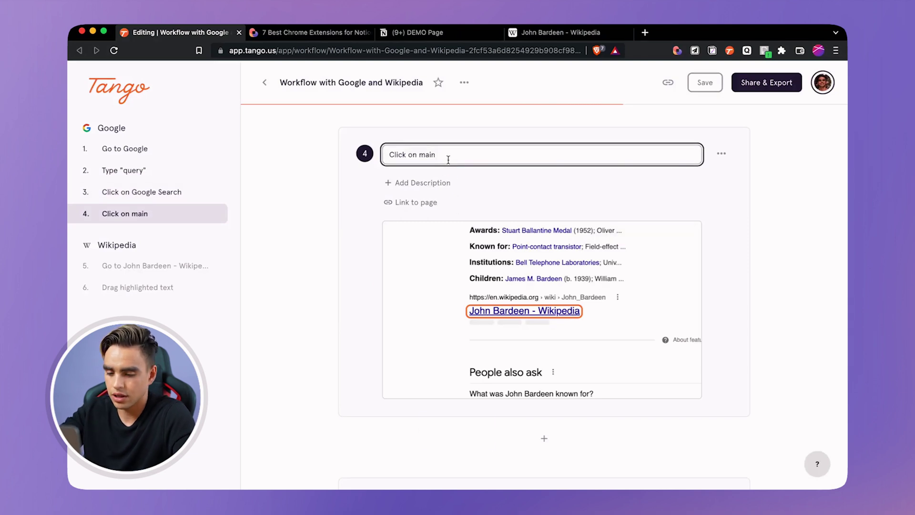
key(alt+shift+Left)
Retitle step 4 'Click on the first item' and blur its People also ask section and knowledge panel
text(the first ite)
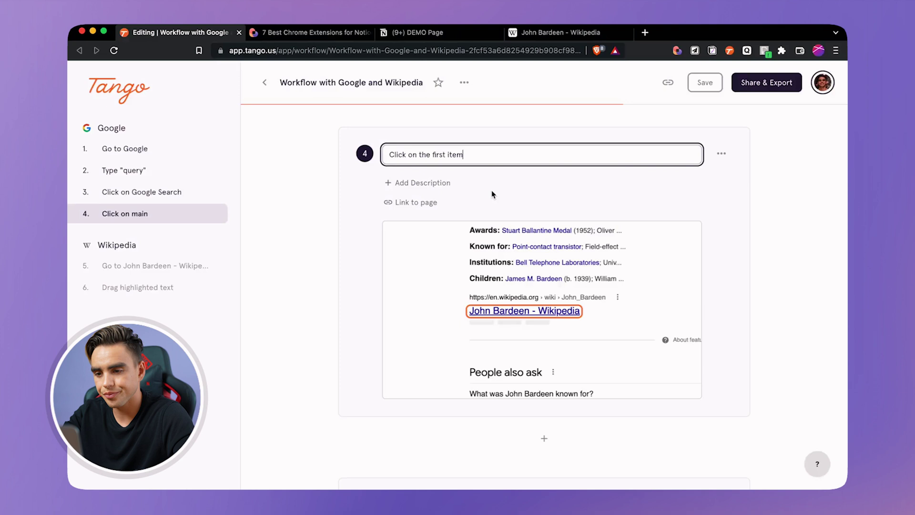
mouse_move(642, 249)
click(660, 235)
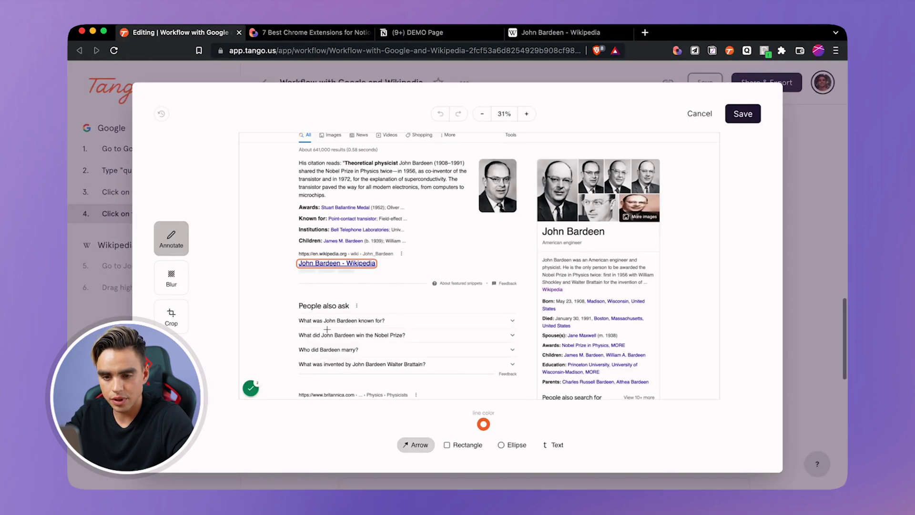
click(170, 277)
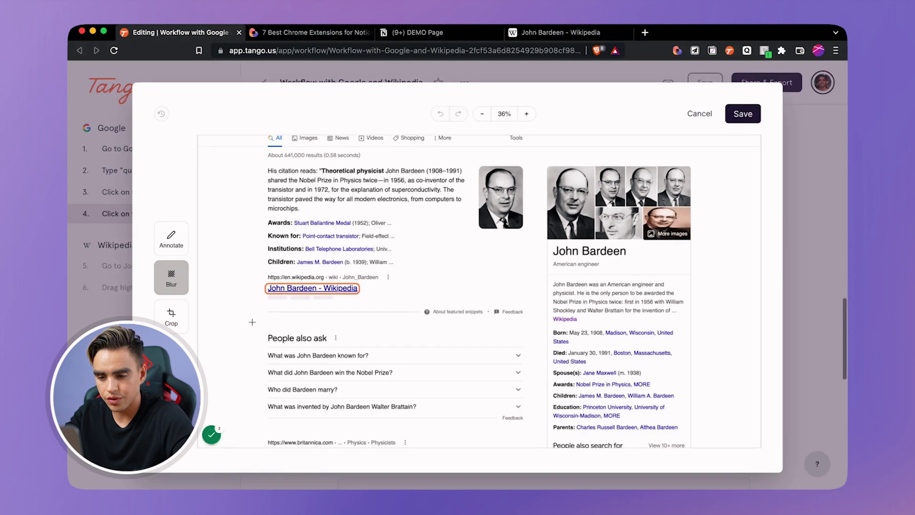
drag(252, 322, 497, 425)
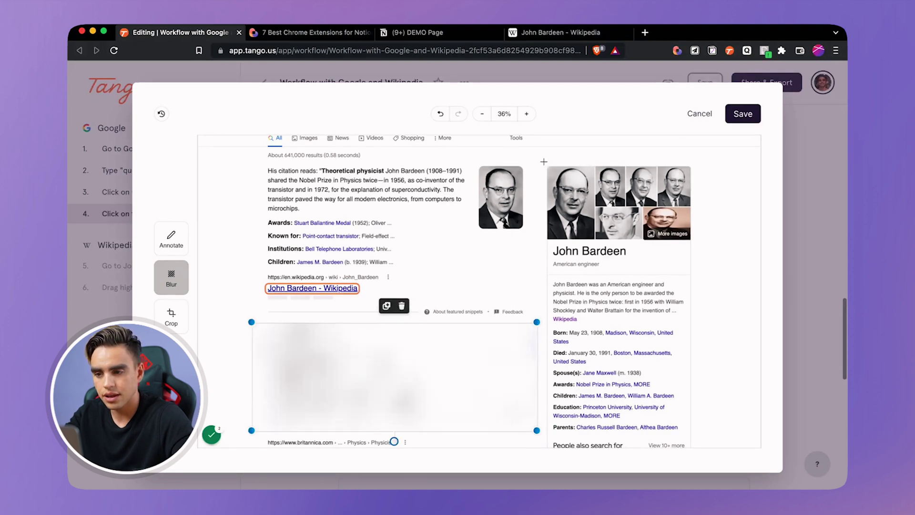
drag(544, 161, 710, 468)
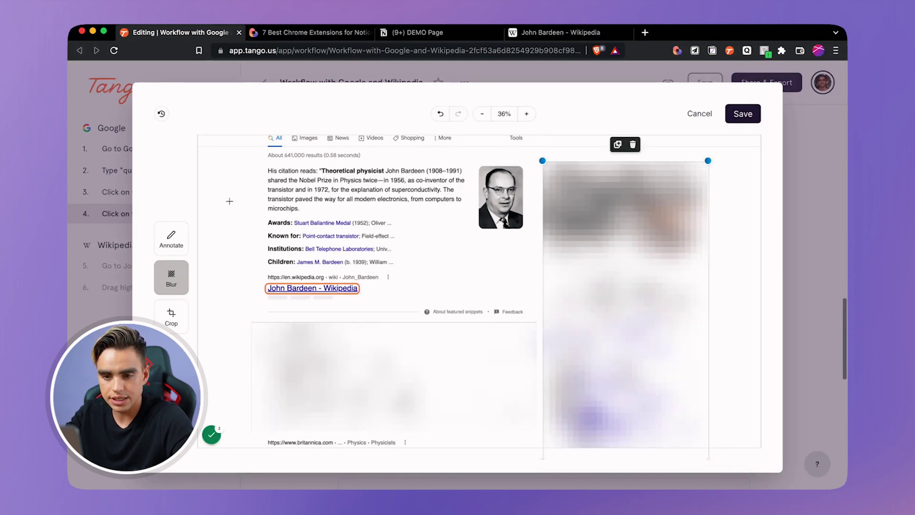
Add a 'Click on the first result' text caption, trying large and then medium font sizes
click(186, 249)
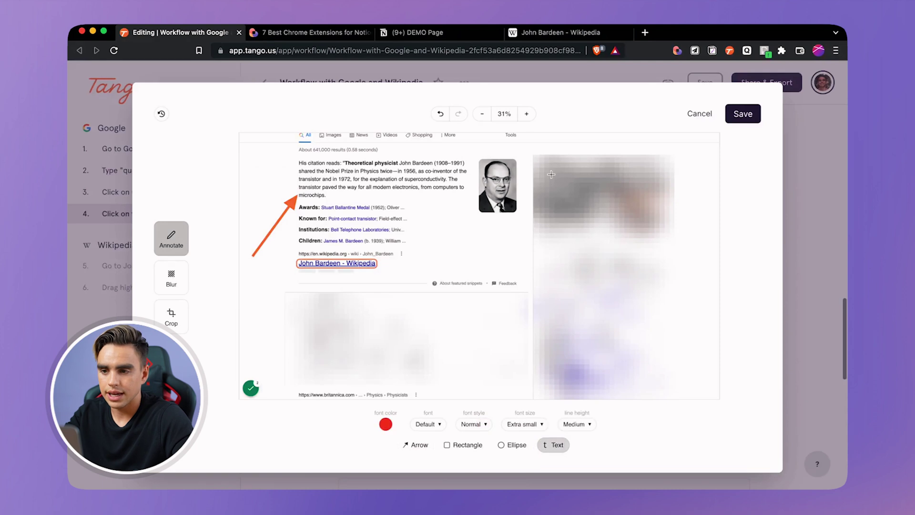
drag(547, 180, 669, 210)
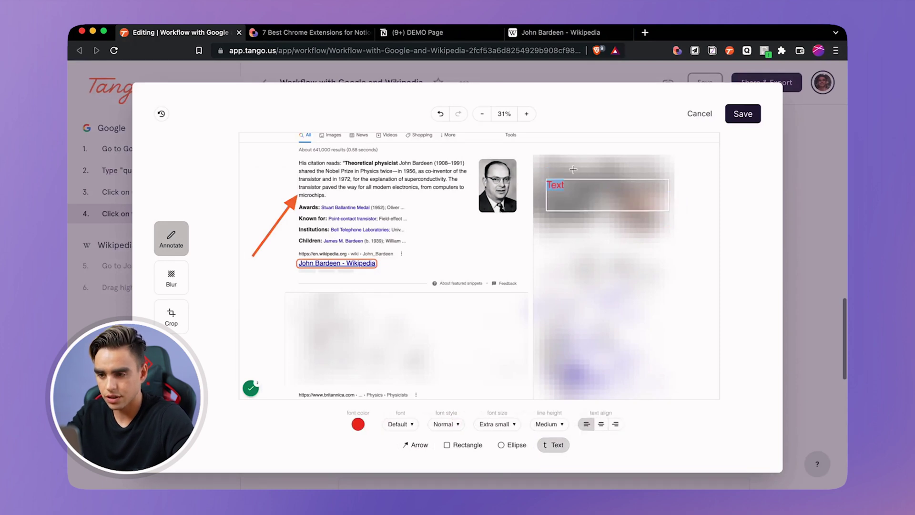
text(Click on the first result)
key(alt+shift+Left)
key(alt+shift+Left)
key(alt+shift+Left)
key(alt+shift+Left)
key(alt+shift+Left)
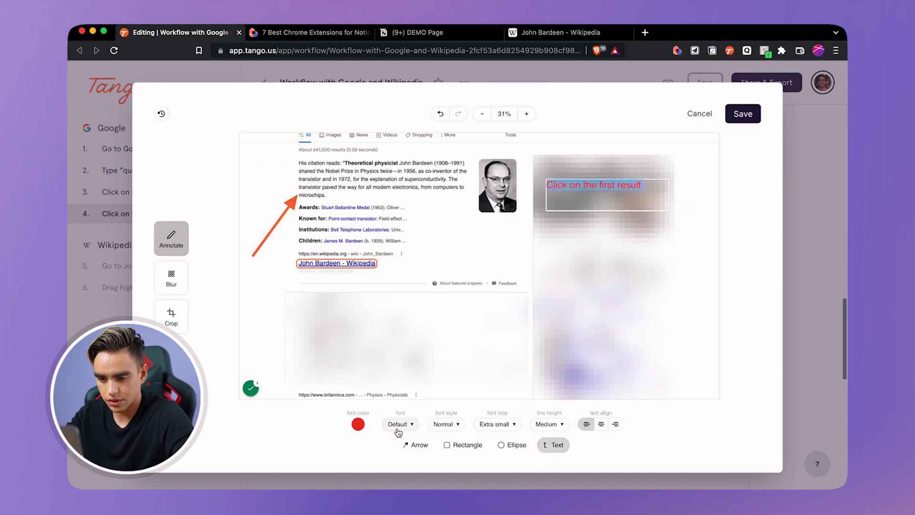
click(400, 425)
click(497, 424)
click(498, 384)
click(497, 424)
click(495, 350)
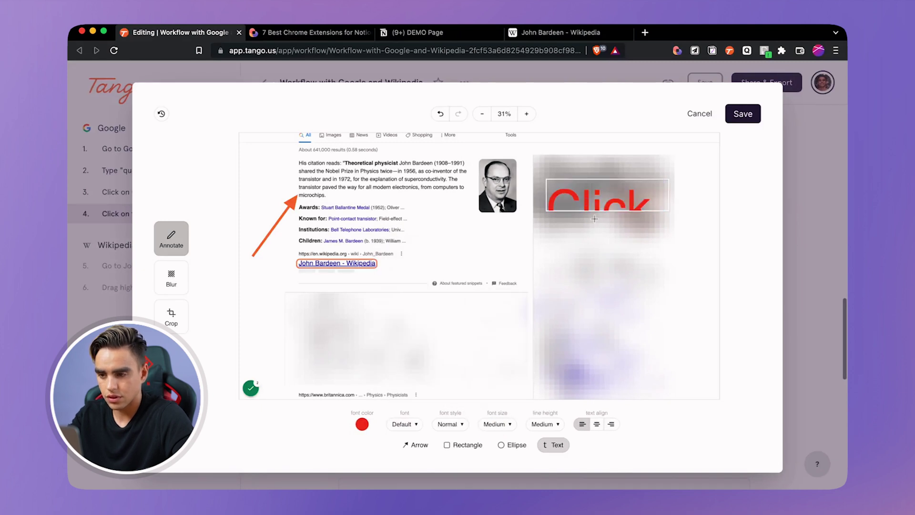
Make the caption small, move it below the Wikipedia link, and save the screenshot
click(660, 208)
click(497, 424)
click(495, 374)
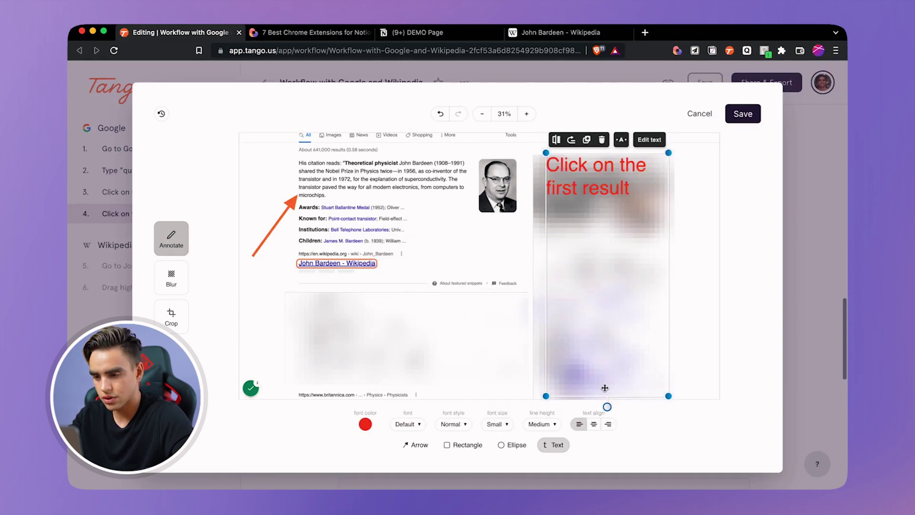
drag(606, 185, 306, 310)
click(626, 233)
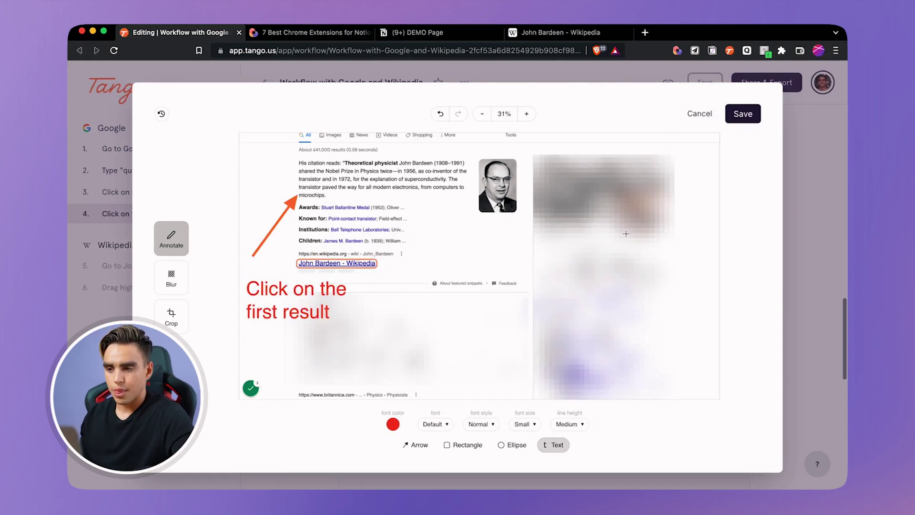
click(745, 121)
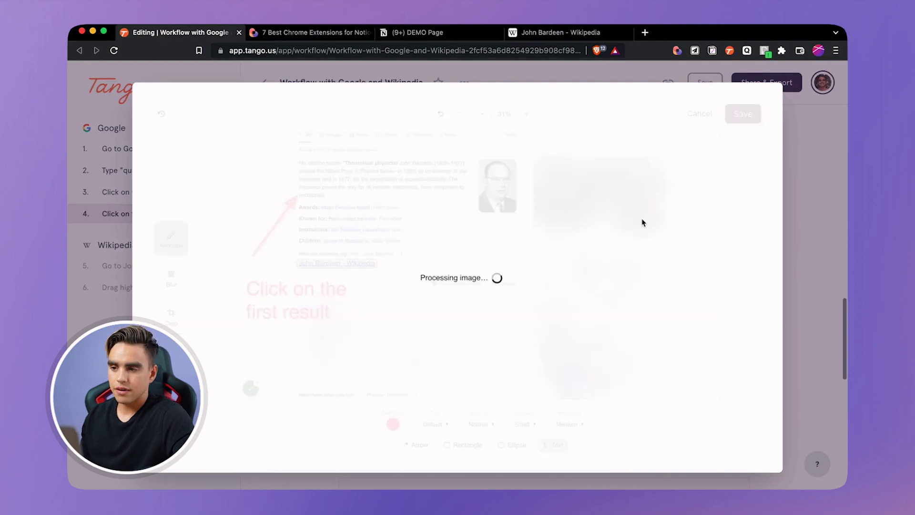
Copy the workflow as Markdown from Tango's Magic Copy export, then return to Notion
click(748, 84)
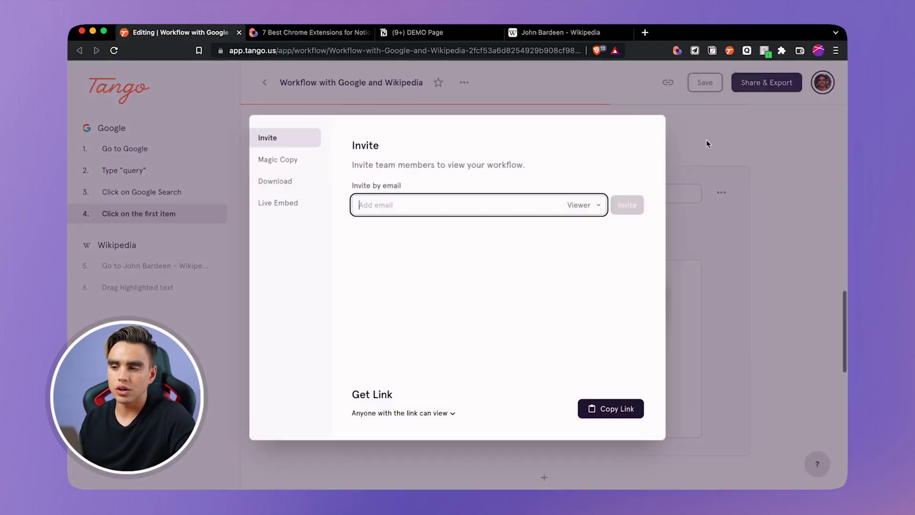
click(286, 163)
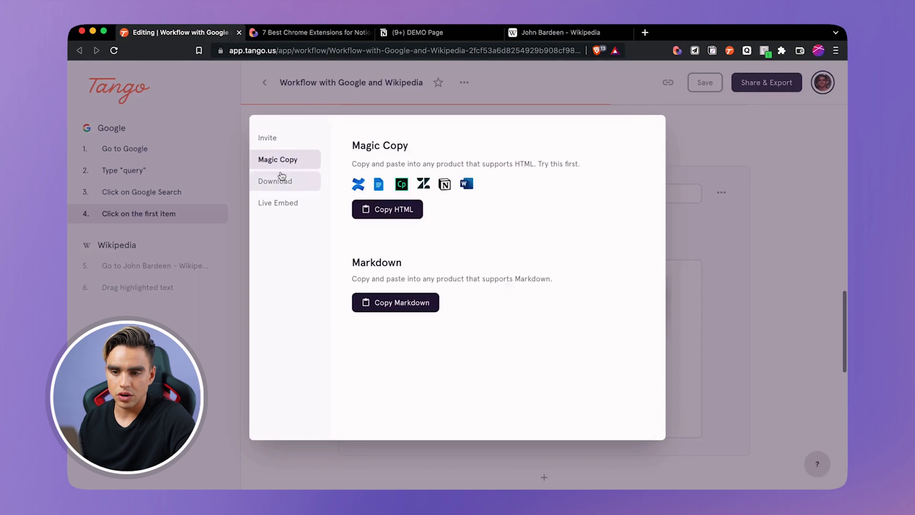
click(409, 307)
key(super+Tab)
key(super+Tab)
key(super+Tab)
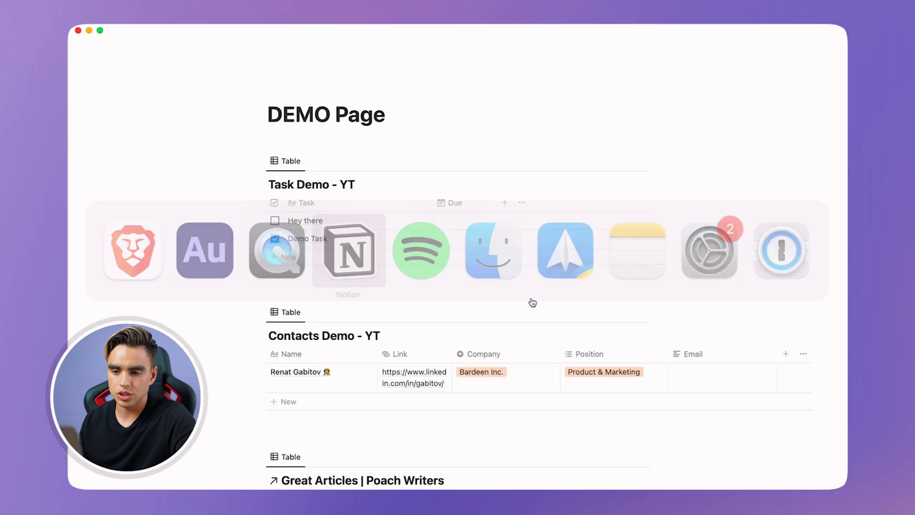
Add a subpage 'Let me google this for you | Process' below the DEMO Page bullets
scroll(426, 315, down, 7)
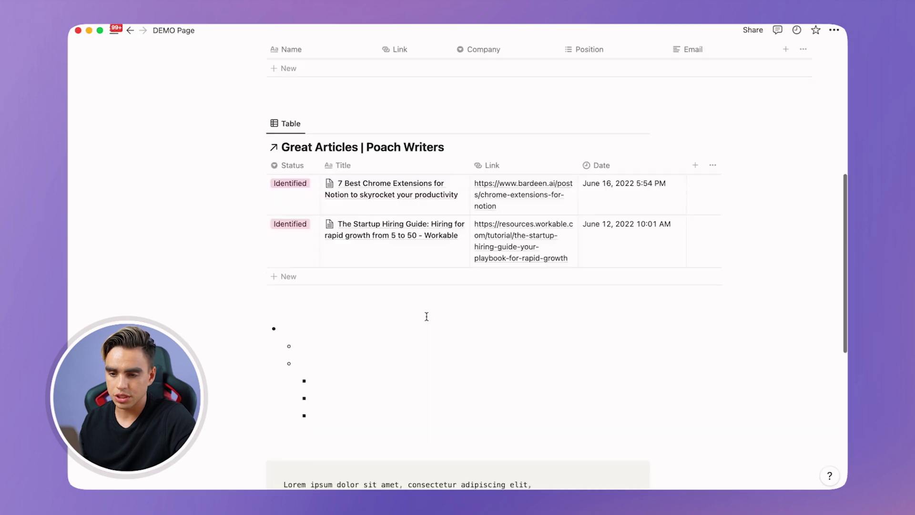
click(367, 432)
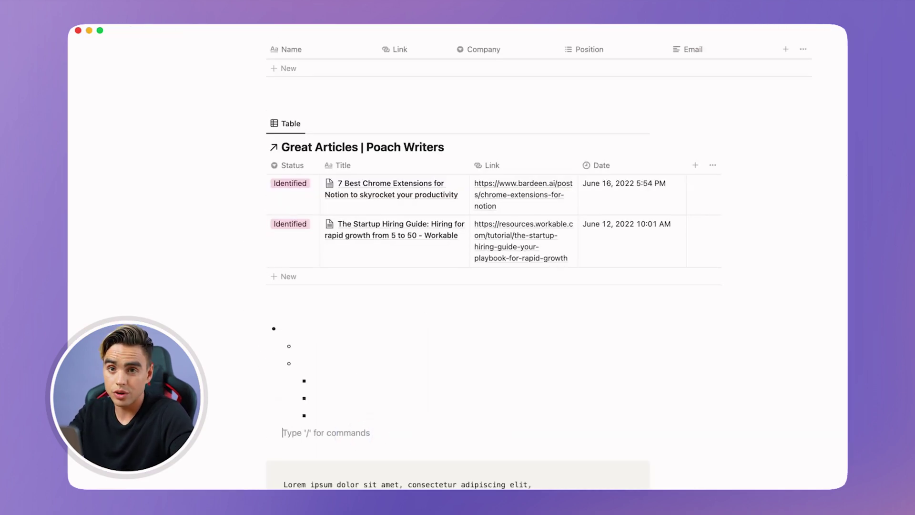
text(Let me google this for you | Process)
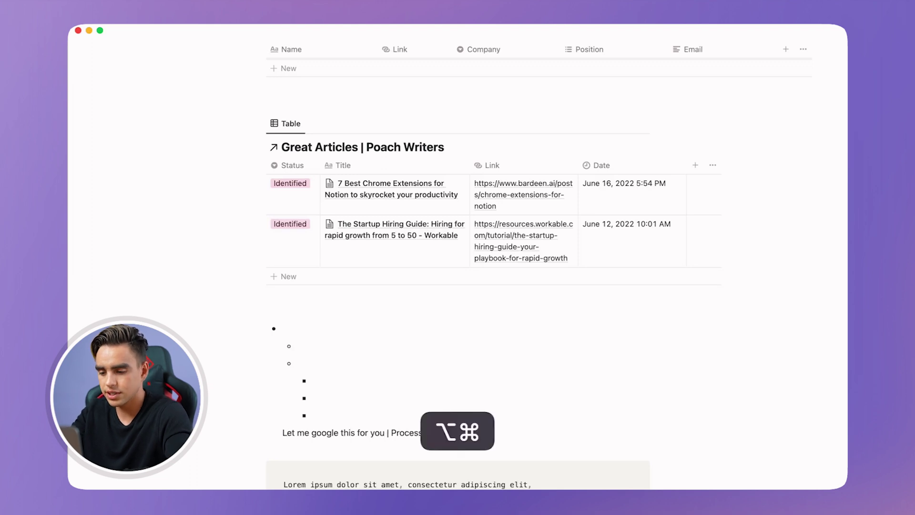
key(alt+super+9)
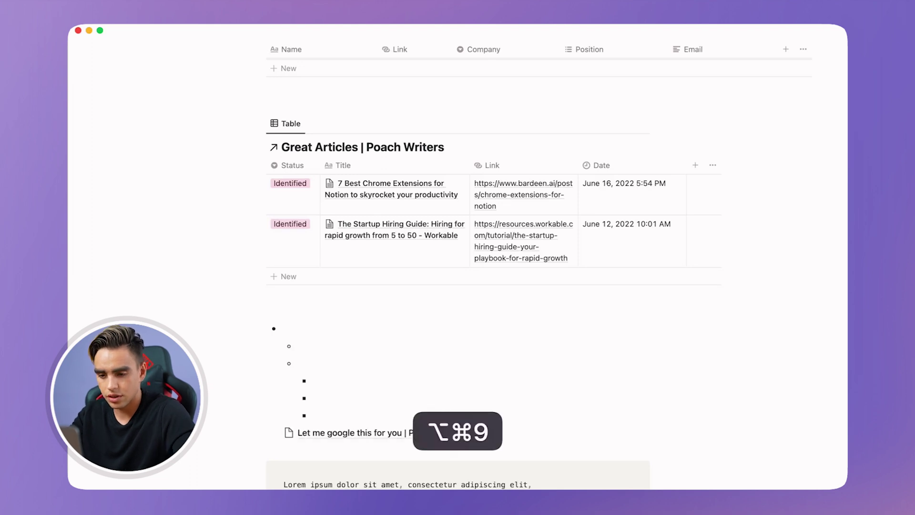
Open the new subpage, start it with an icon, and paste the copied Tango workflow
click(336, 433)
key(Return)
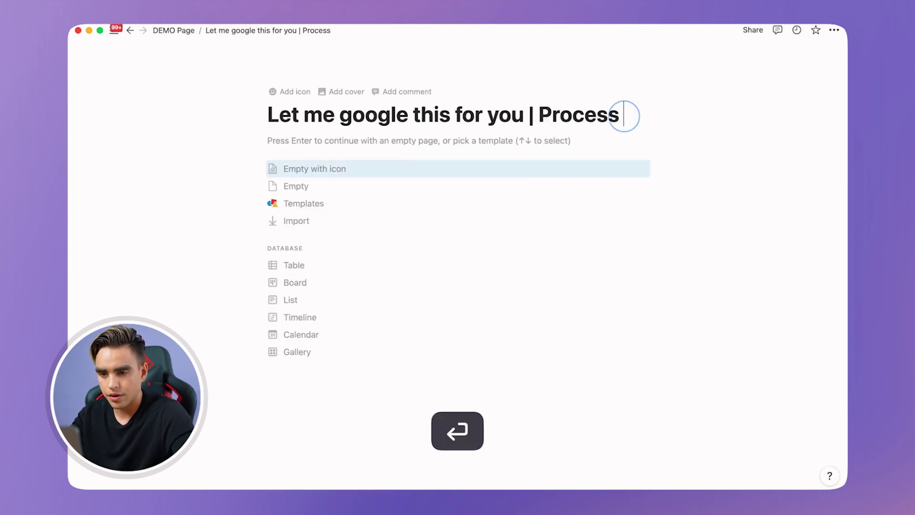
key(super+v)
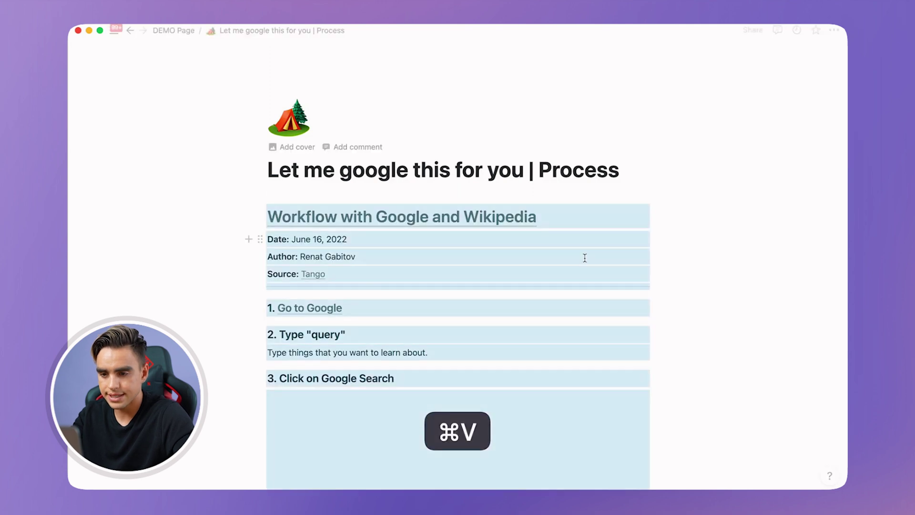
click(688, 267)
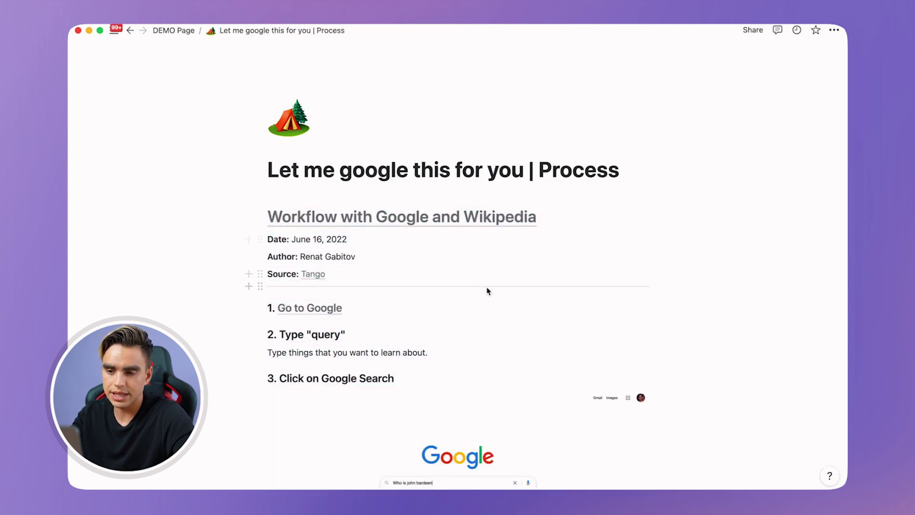
scroll(418, 225, down, 10)
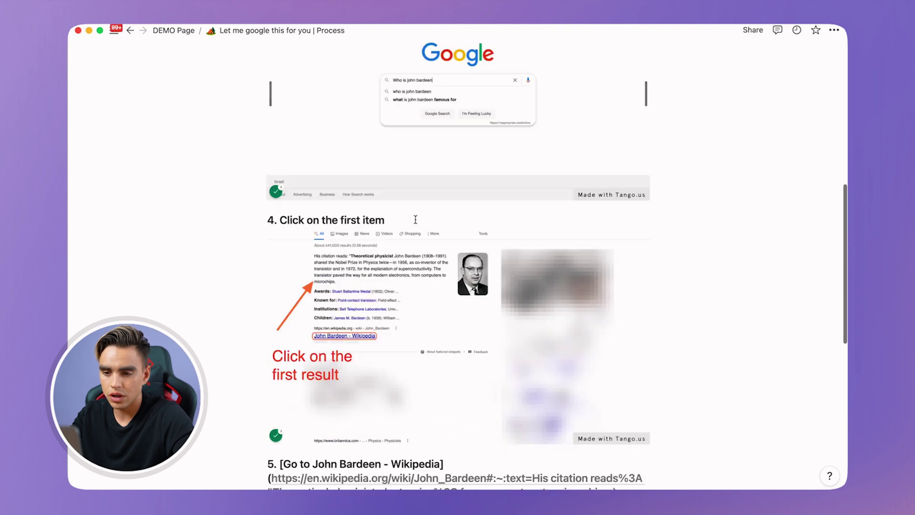
scroll(415, 220, down, 13)
scroll(416, 223, up, 5)
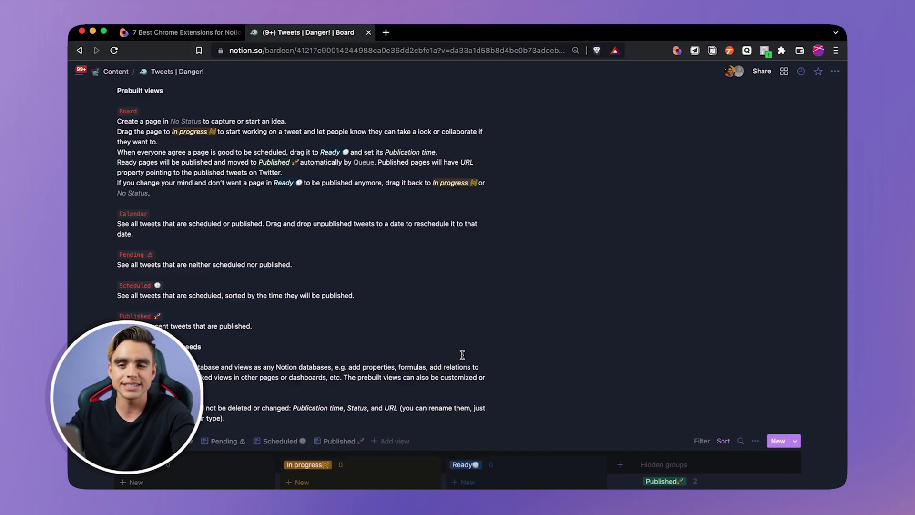
Create a 'Youtube Video' card under No Status, move it to In progress, and open it
scroll(463, 356, down, 3)
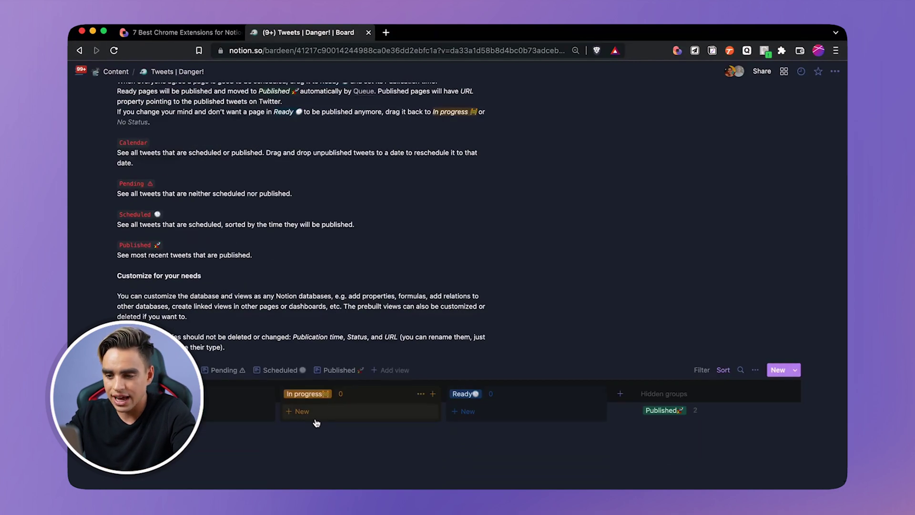
click(238, 409)
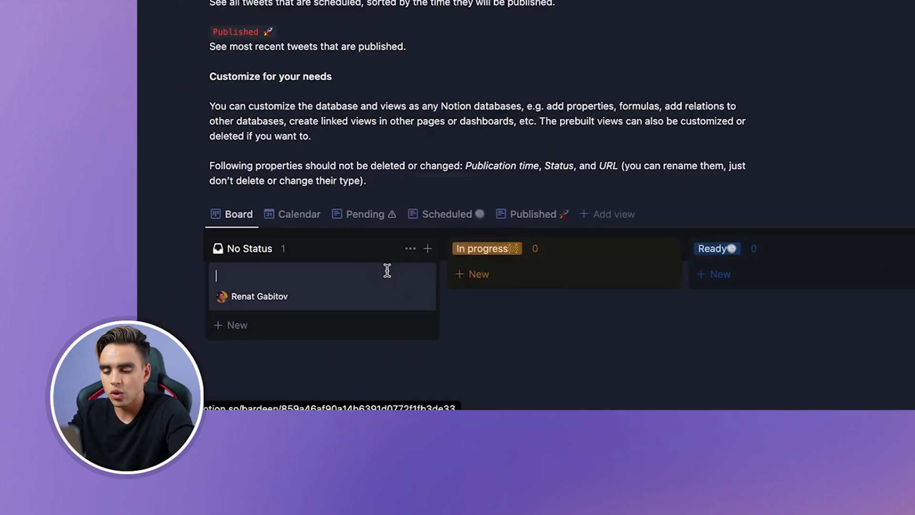
text(Youtube Video)
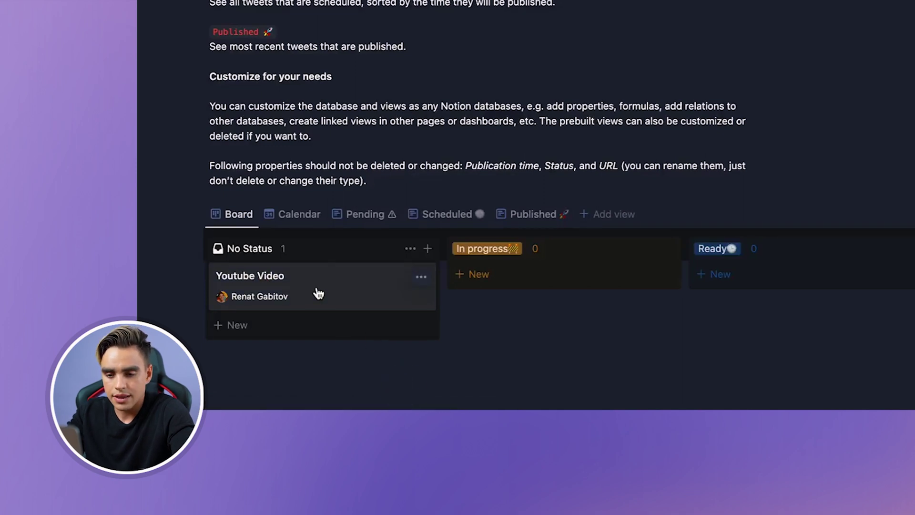
drag(317, 294, 488, 299)
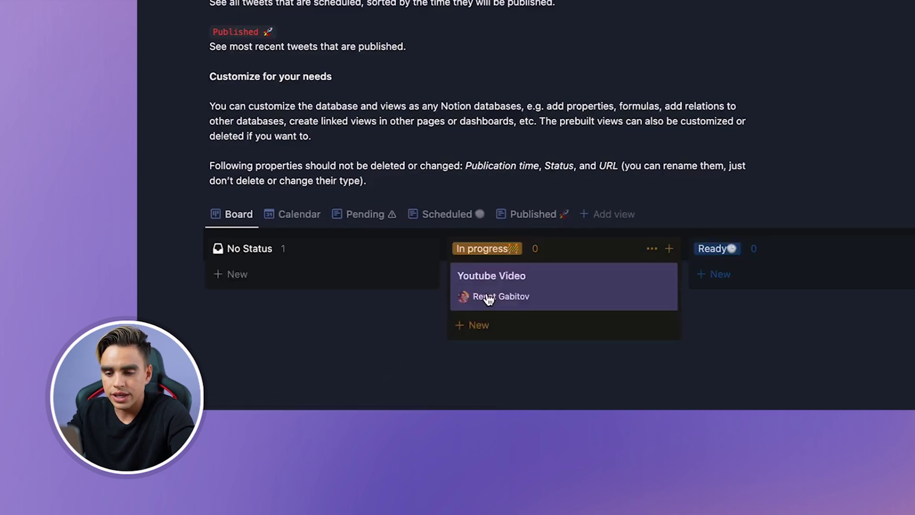
click(544, 291)
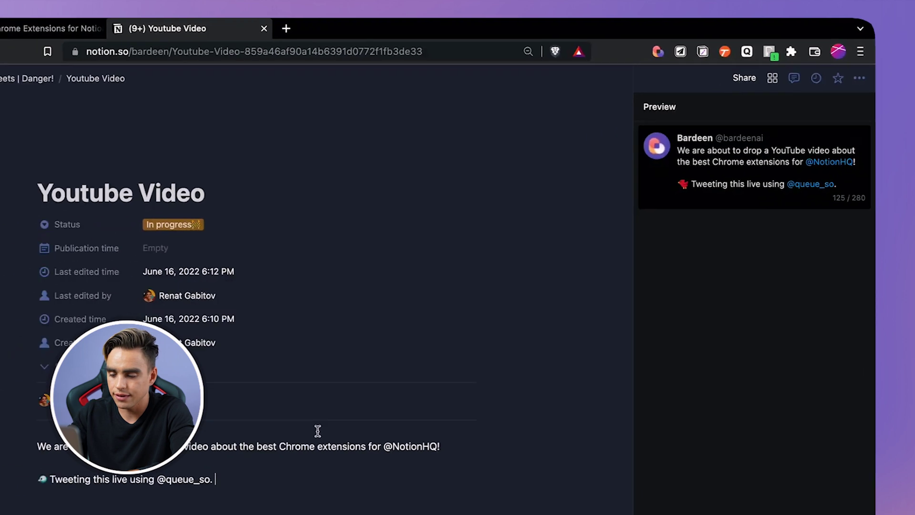
Type a second-tweet line 'Here is a', then delete those extra lines to leave one tweet
key(Return)
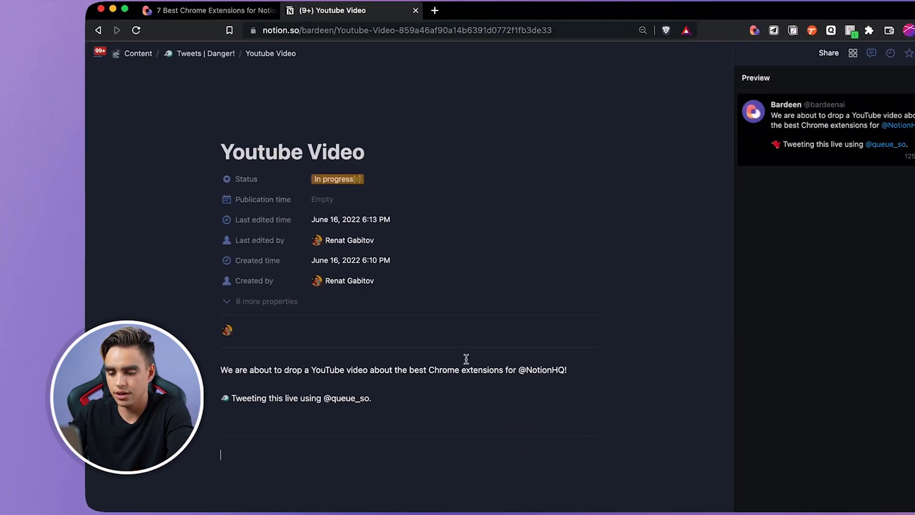
text(Here is a link!)
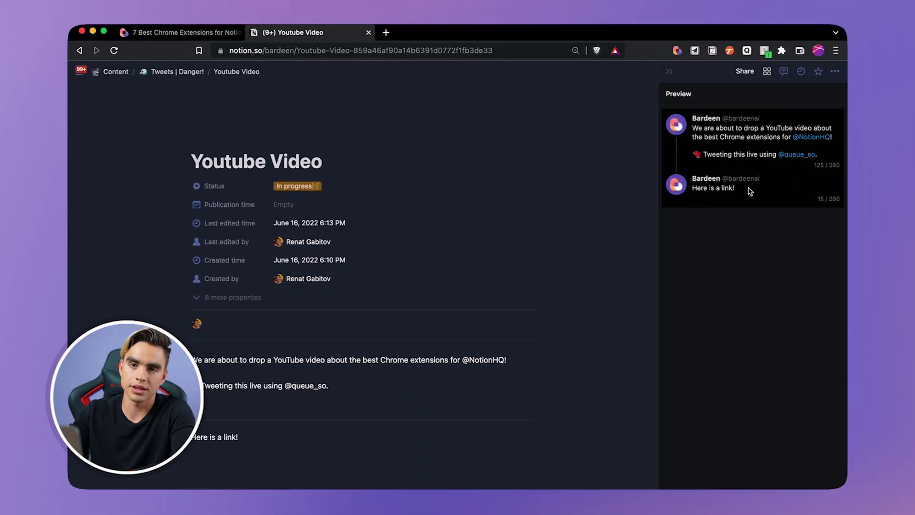
key(shift+Up)
key(BackSpace)
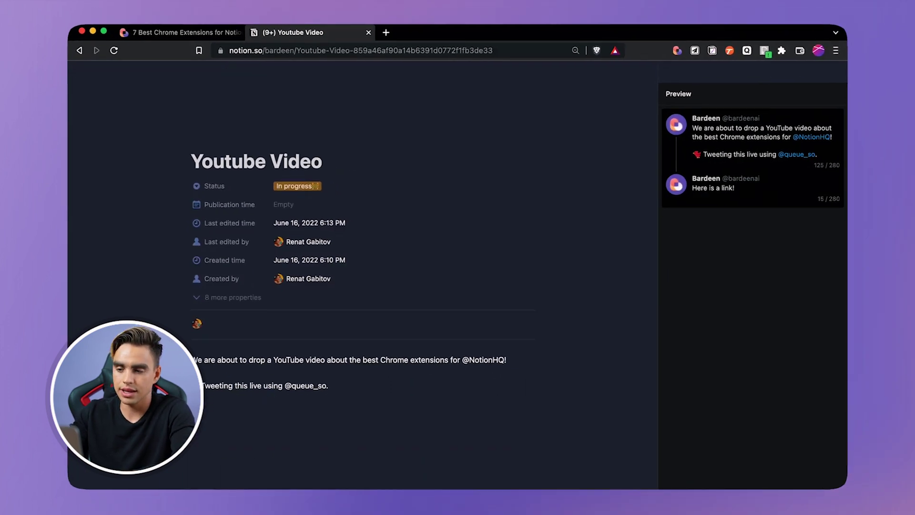
Give the Youtube Video tweet a June 16, 2022 6:14 PM publication time and Ready status
click(298, 206)
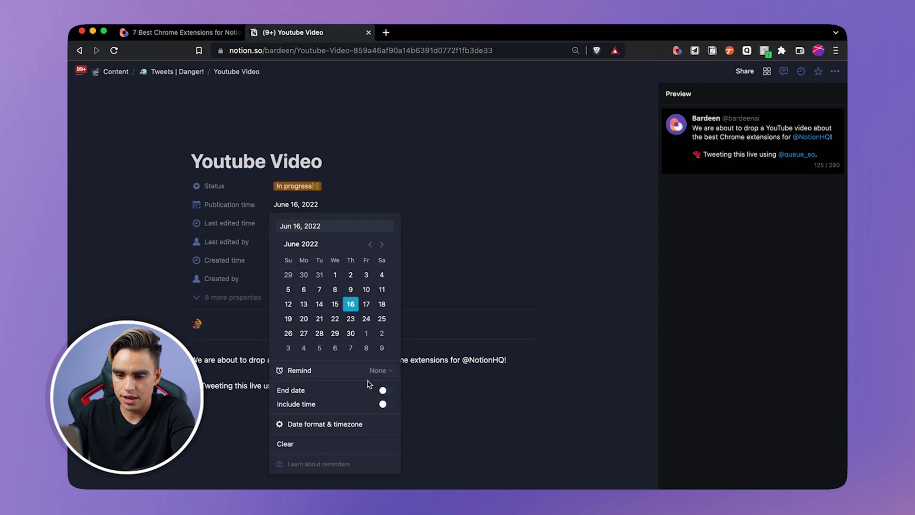
click(384, 404)
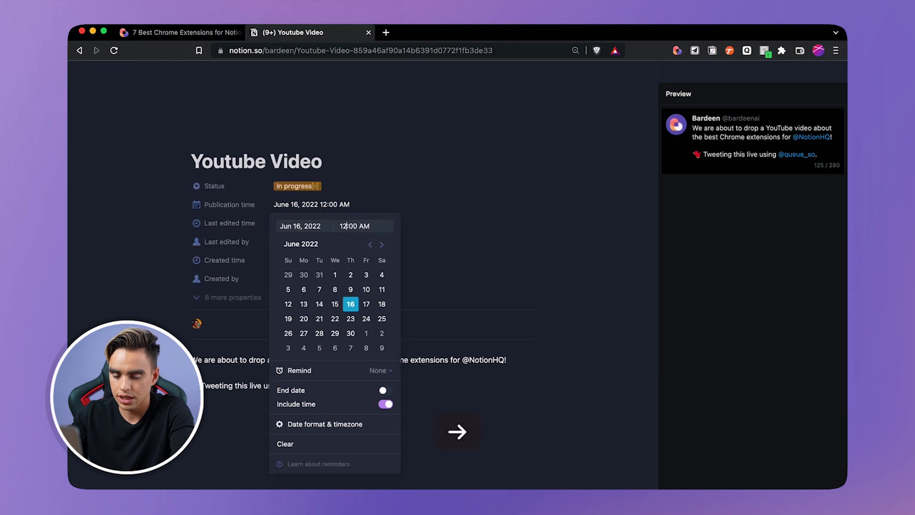
click(342, 226)
key(Delete)
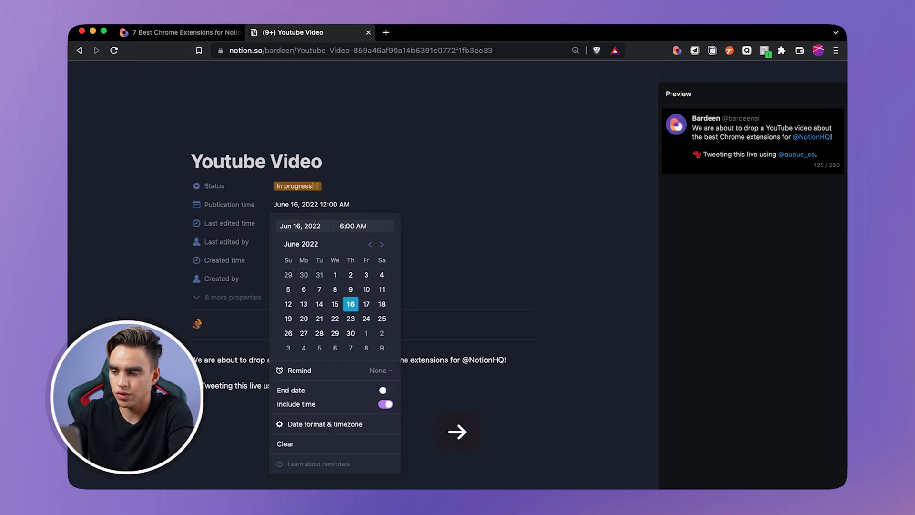
text(14)
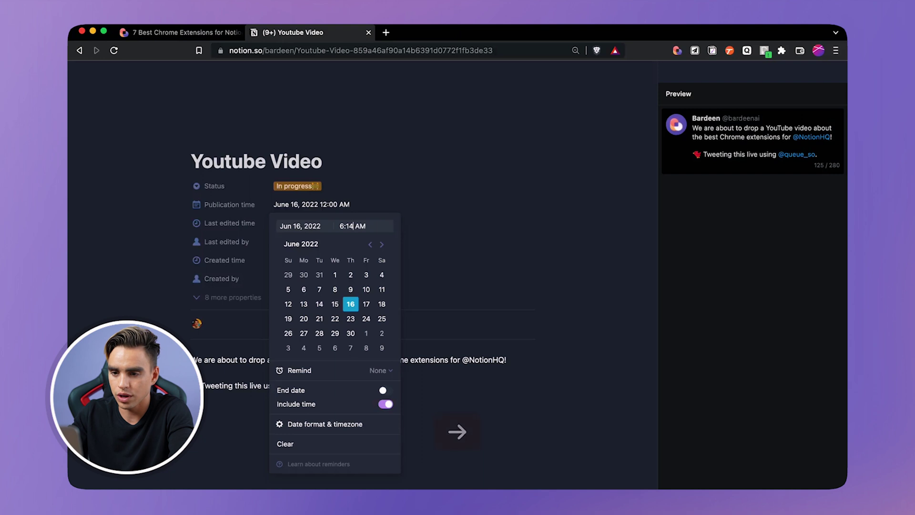
click(355, 226)
key(Delete)
text(P)
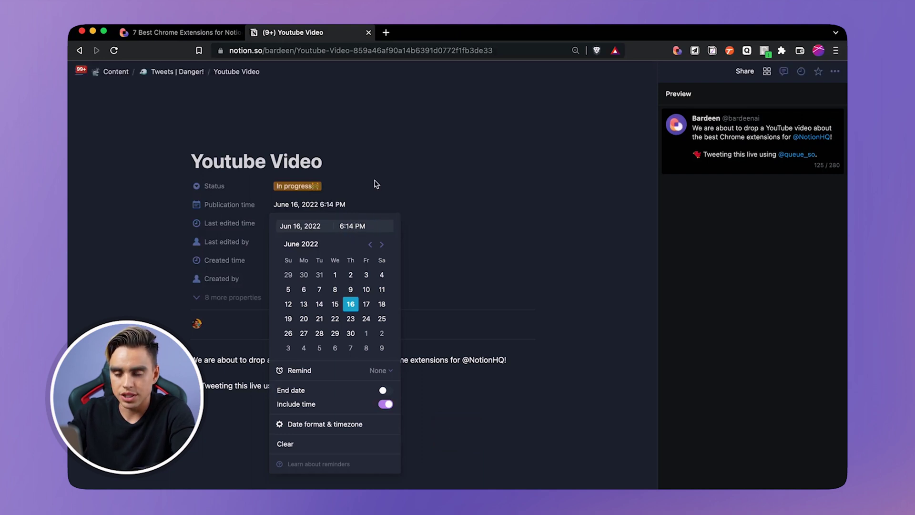
click(374, 183)
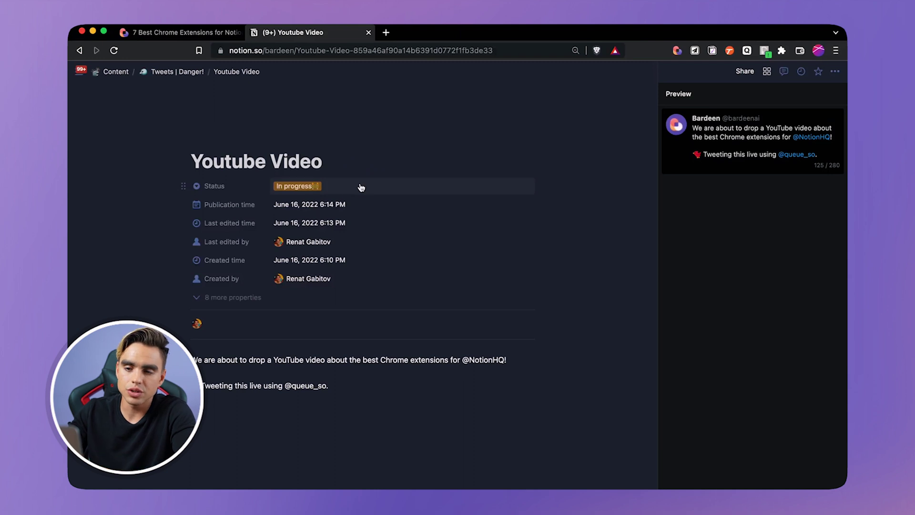
click(345, 185)
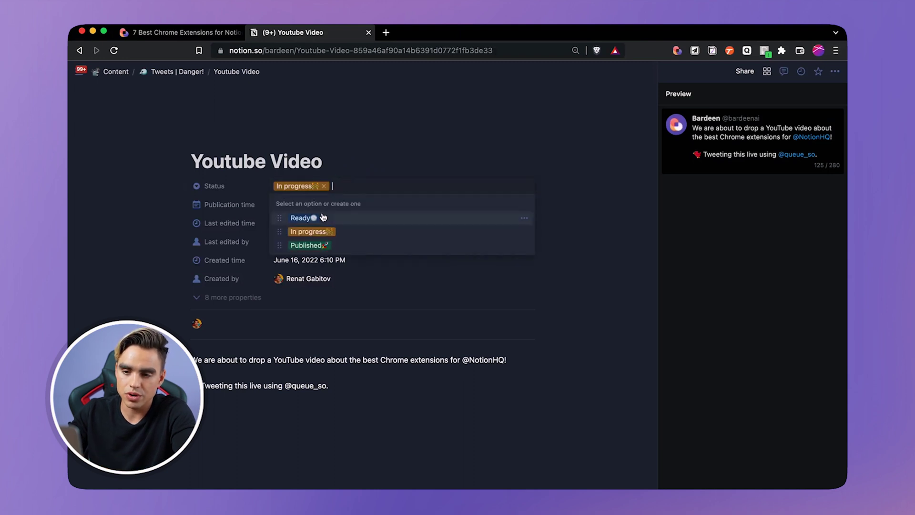
click(343, 218)
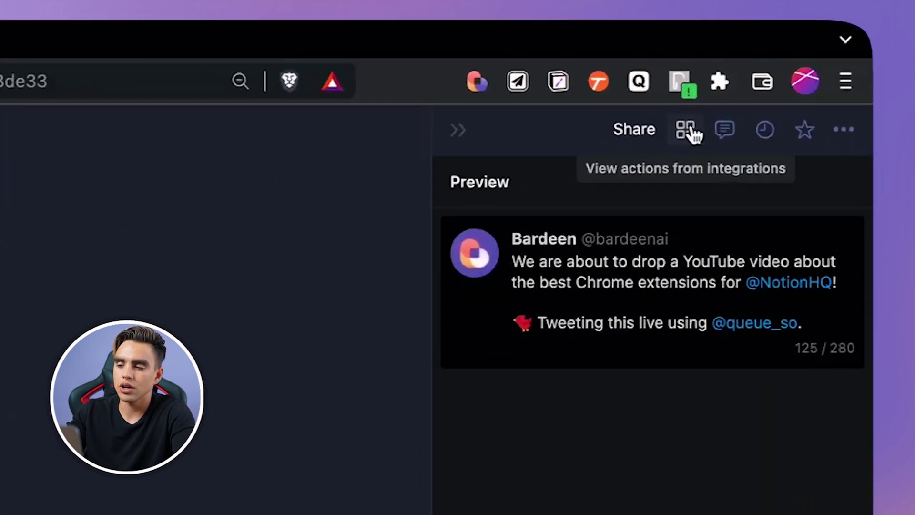
Open the Queue integration's workspace settings, scroll through the post-publication changes, then close them
click(769, 71)
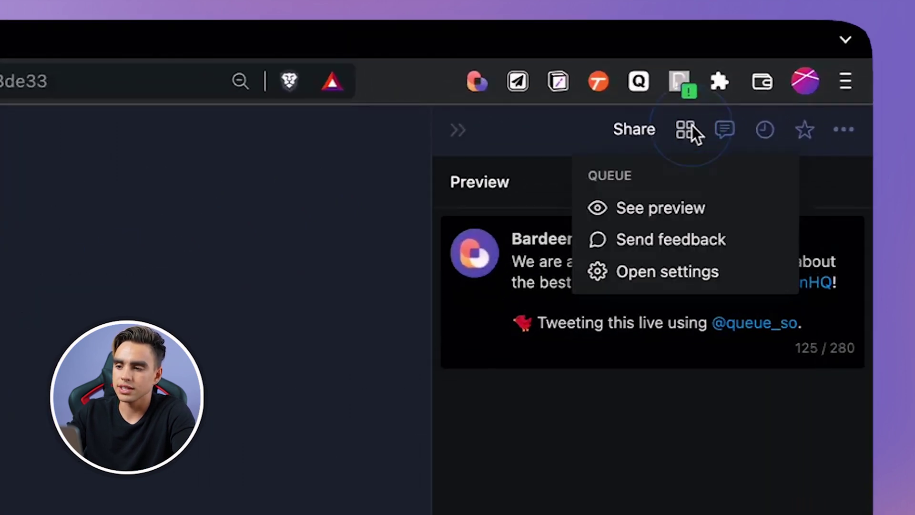
click(733, 274)
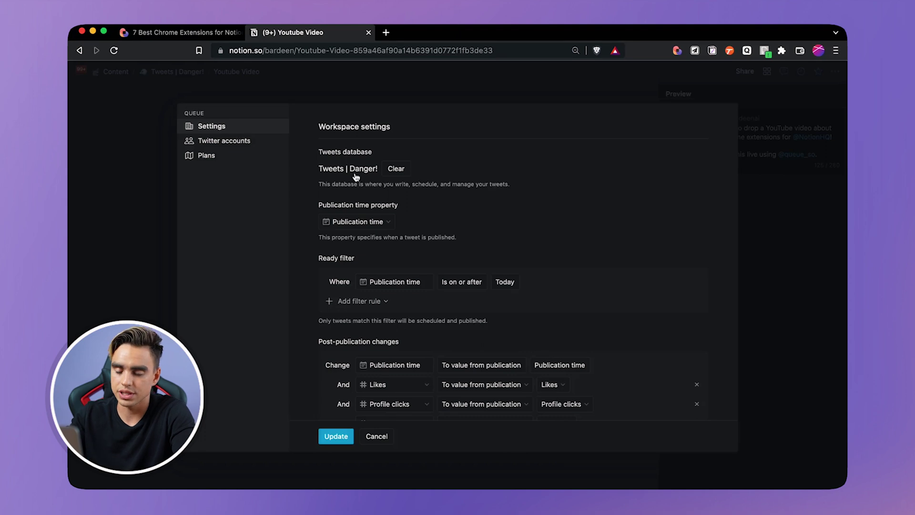
scroll(562, 259, down, 1)
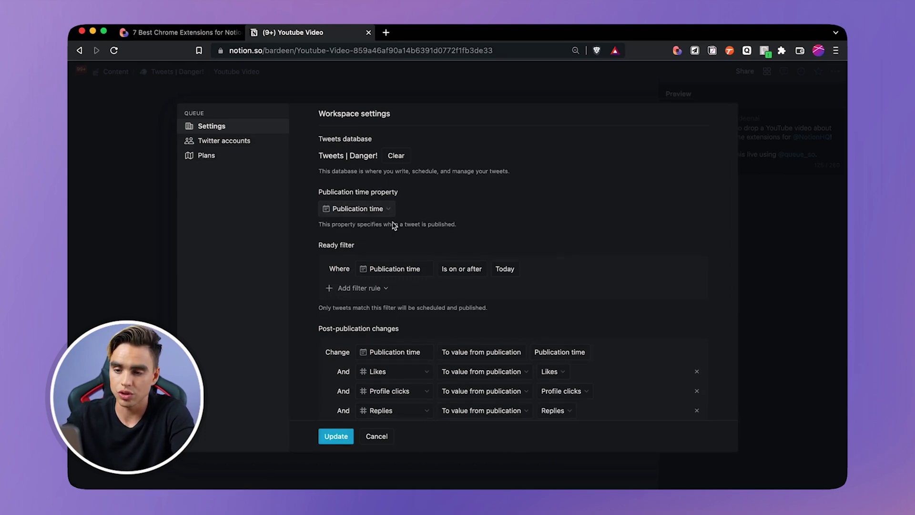
scroll(446, 231, down, 2)
scroll(329, 243, down, 5)
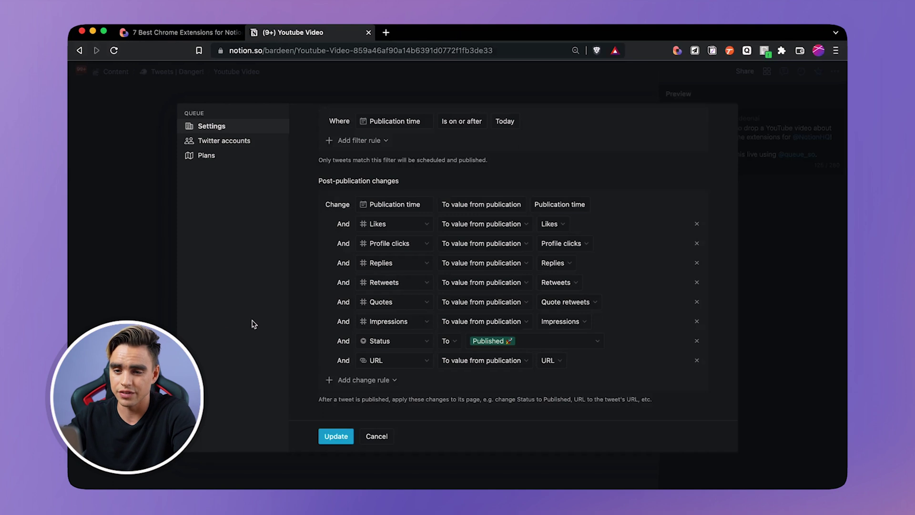
click(157, 276)
Open the posted tweet from the Youtube Video page's URL, then reload to show Published and metrics
click(387, 32)
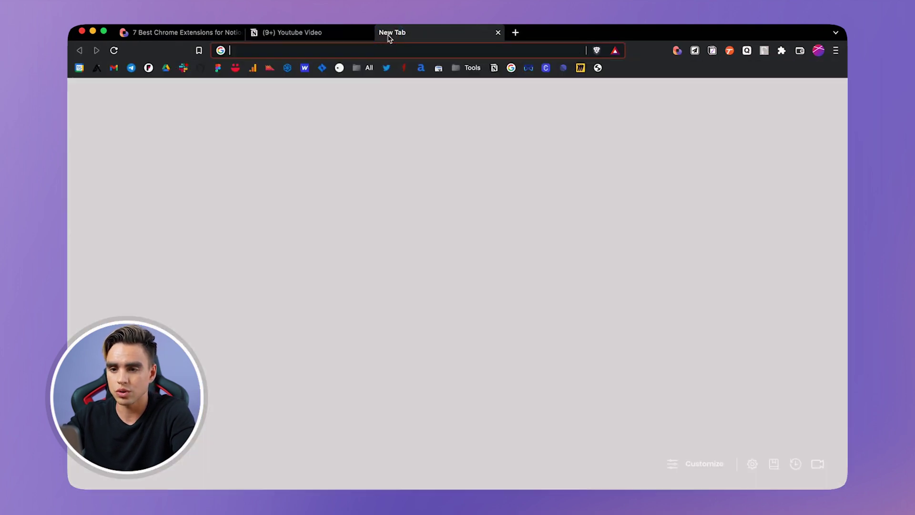
click(284, 33)
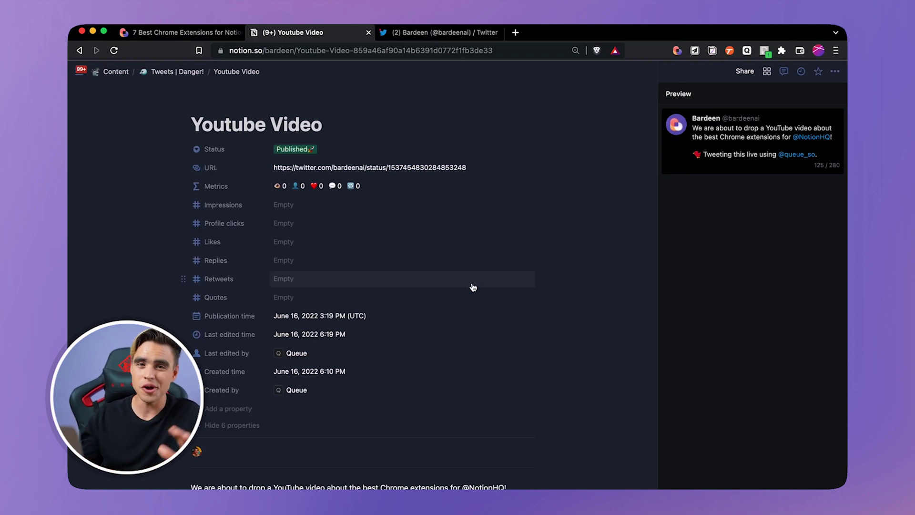
click(359, 168)
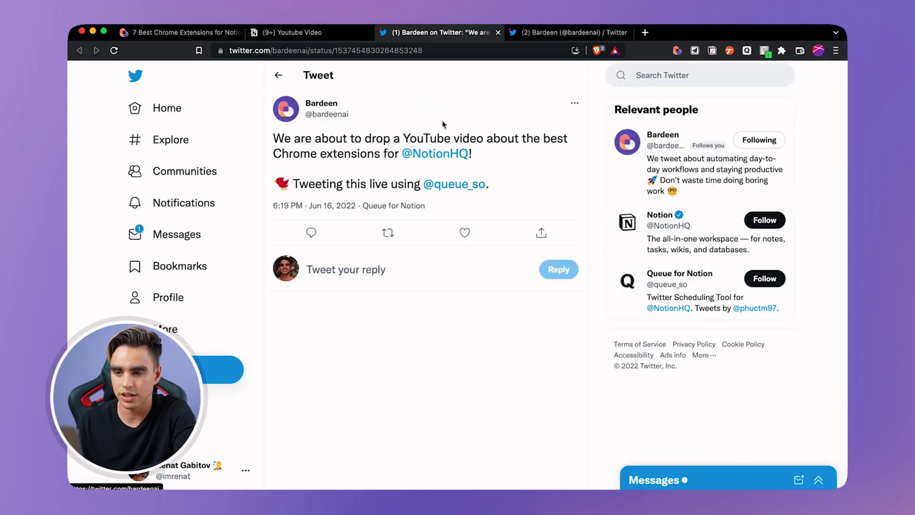
click(319, 39)
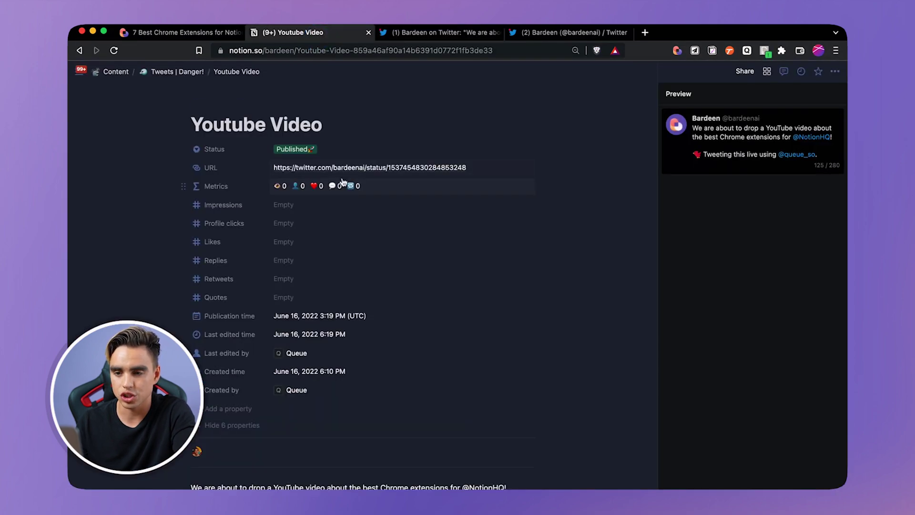
key(super+r)
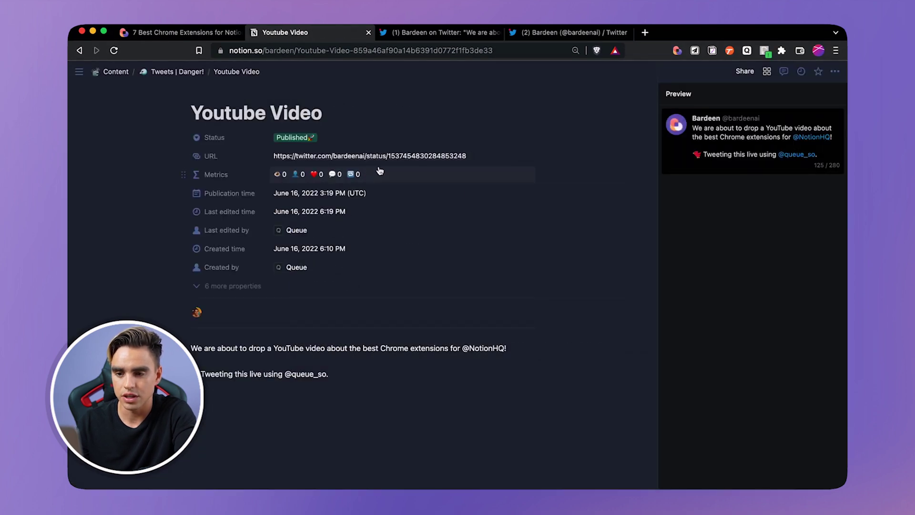
Check the Favorite Notion browser extensions tweet's metrics in the Tweets | Danger! Published group
click(192, 74)
scroll(420, 238, down, 3)
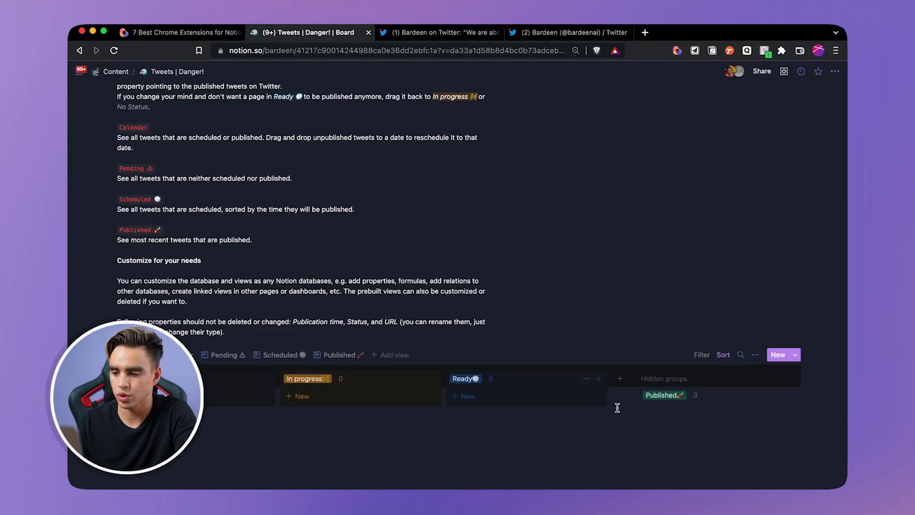
click(660, 397)
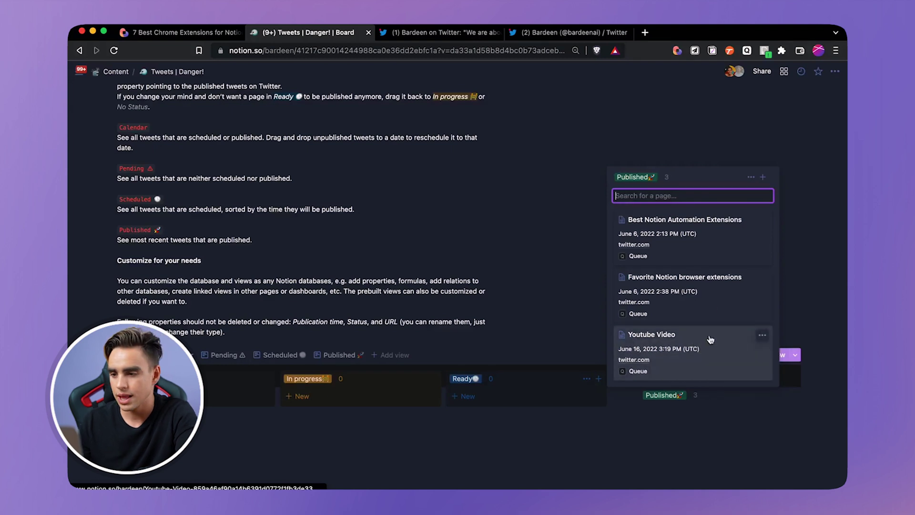
click(713, 305)
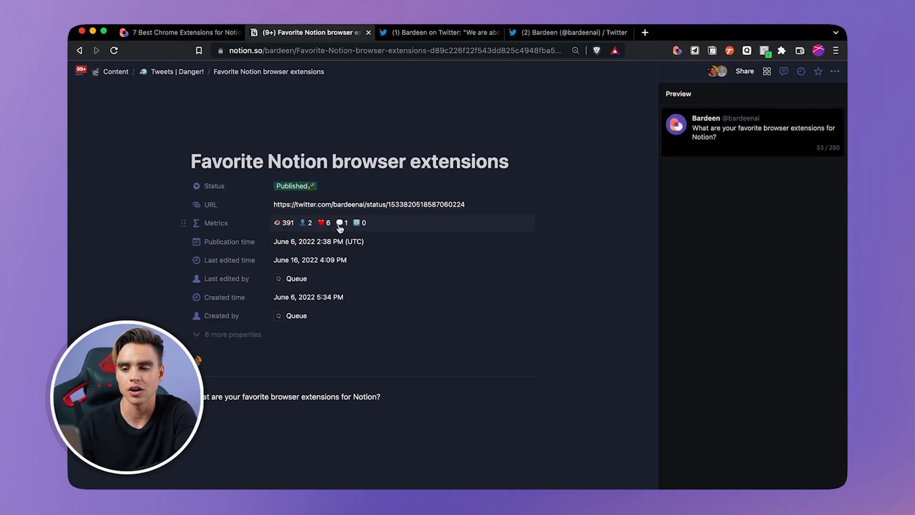
key(super+bracketleft)
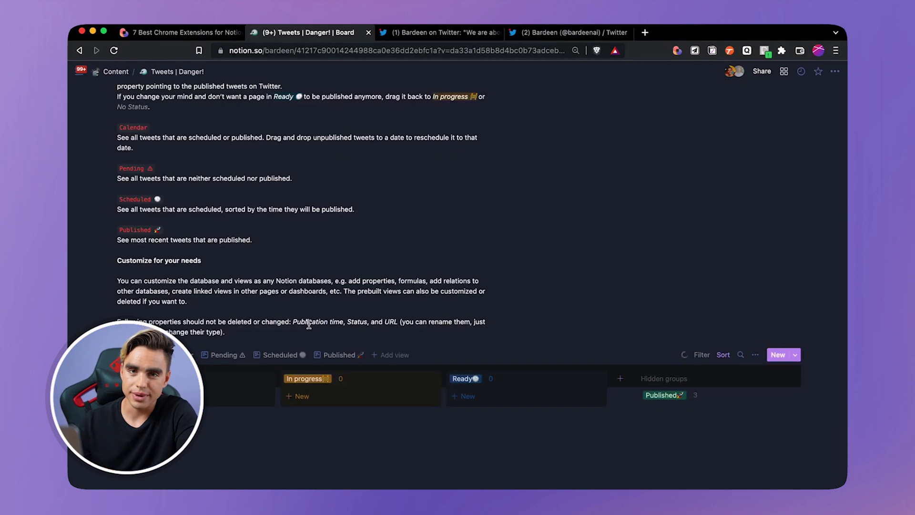
Make the Metrics property visible in the Published list view of tweets
click(339, 355)
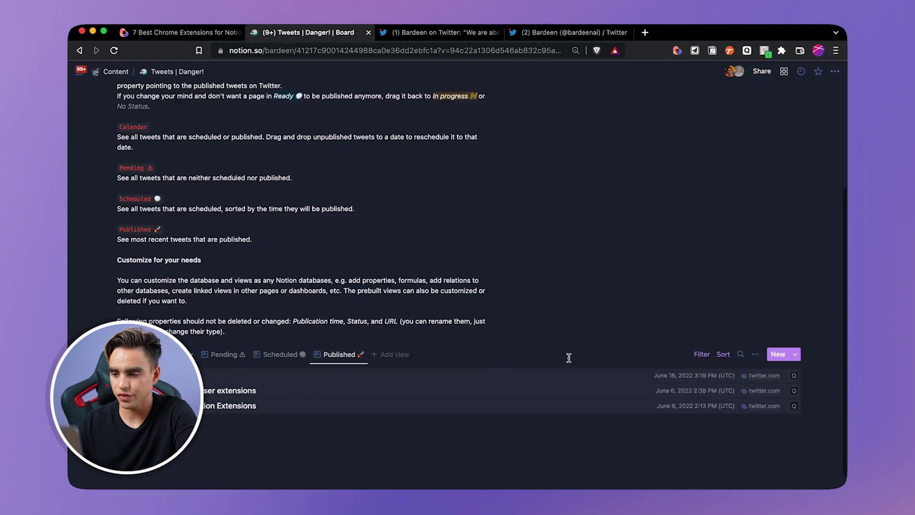
click(709, 221)
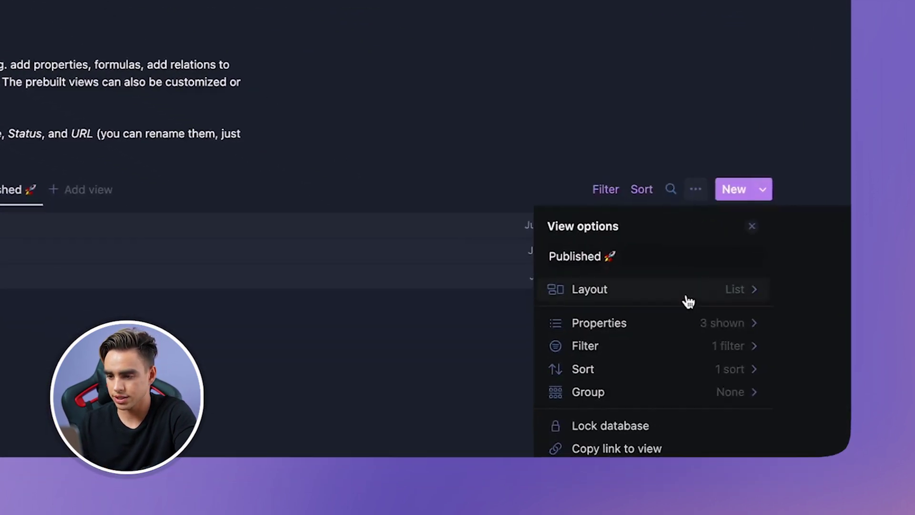
click(649, 323)
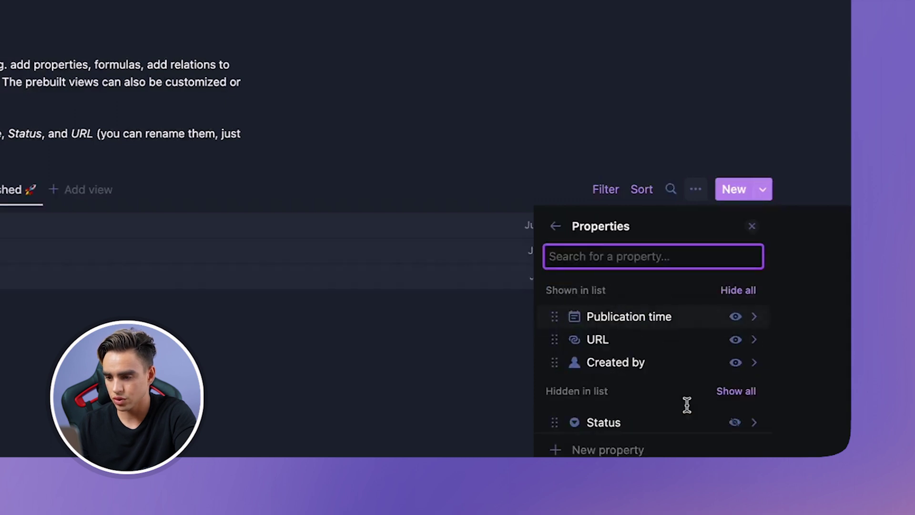
scroll(686, 405, down, 4)
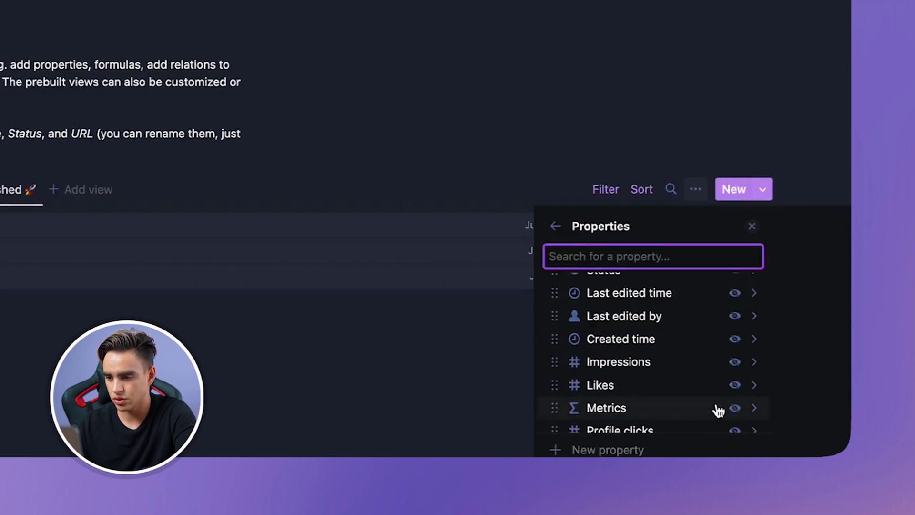
click(736, 409)
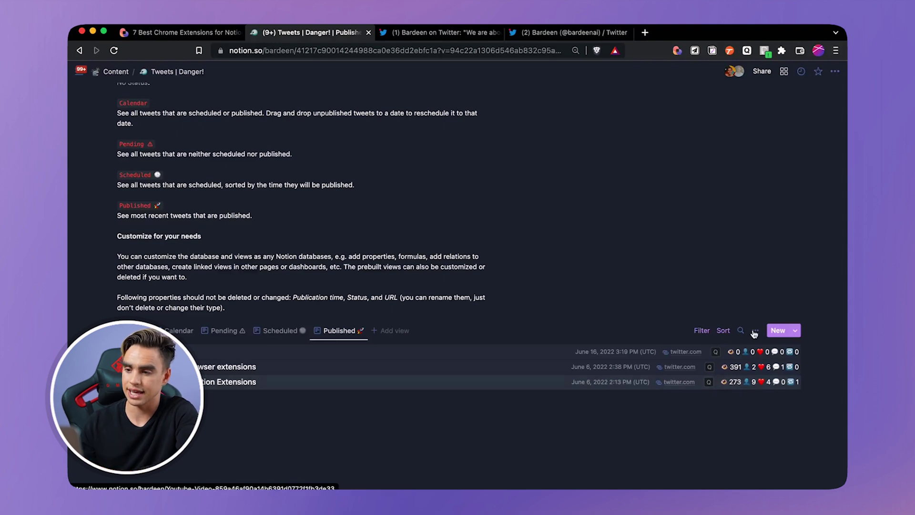
Reload the Tweets database, view the June 16 Youtube Video tweet in Calendar, then return to Twitter
key(super+r)
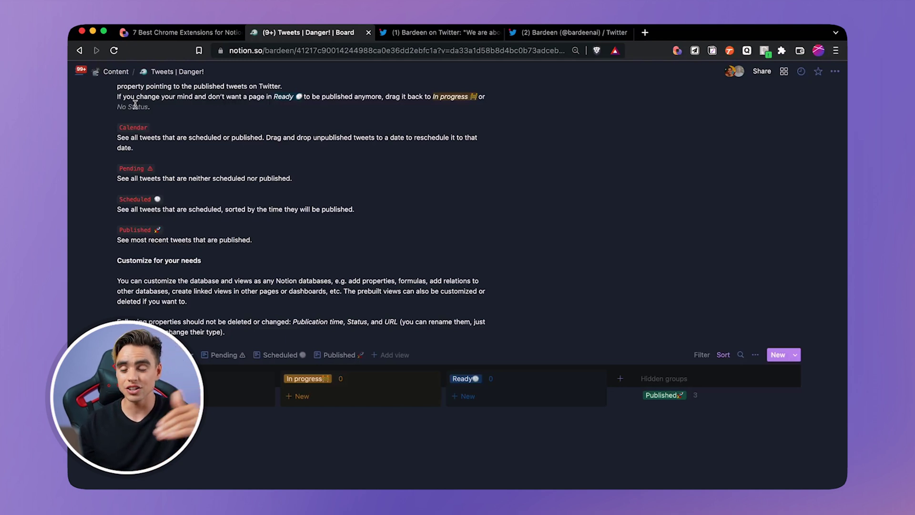
click(176, 355)
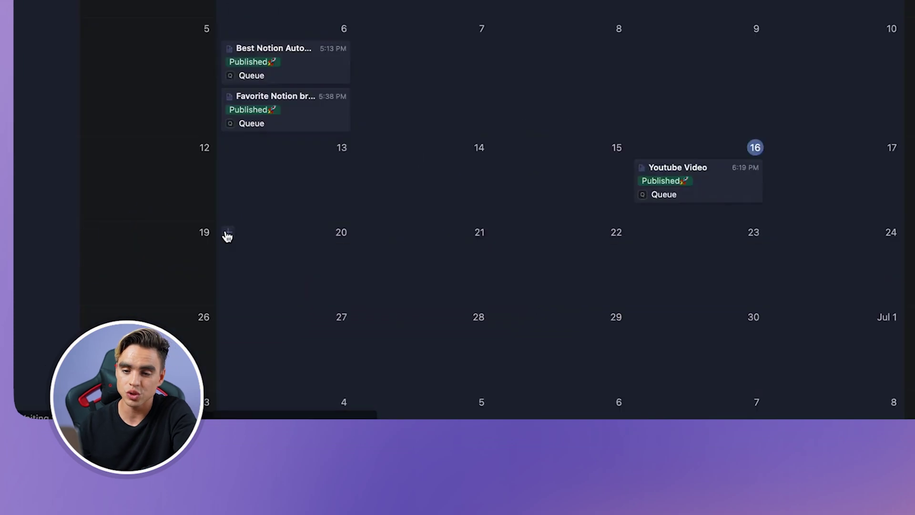
scroll(228, 236, down, 2)
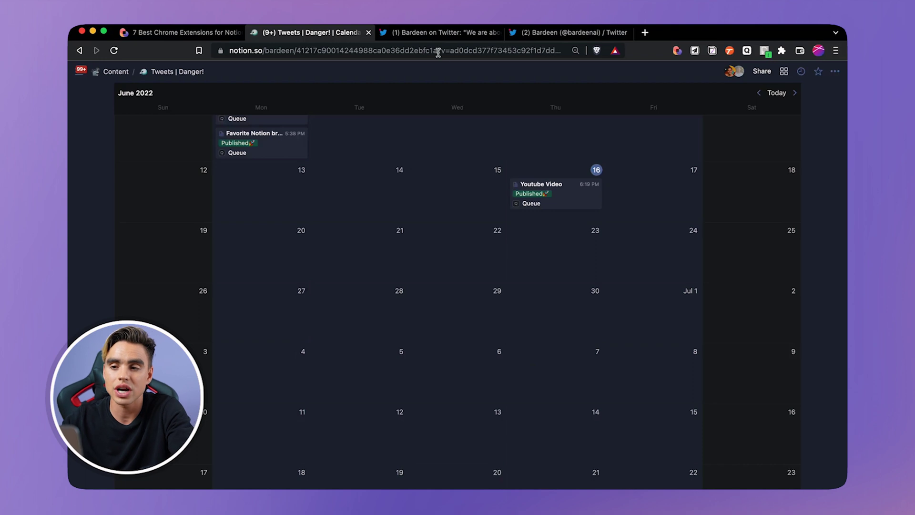
click(429, 32)
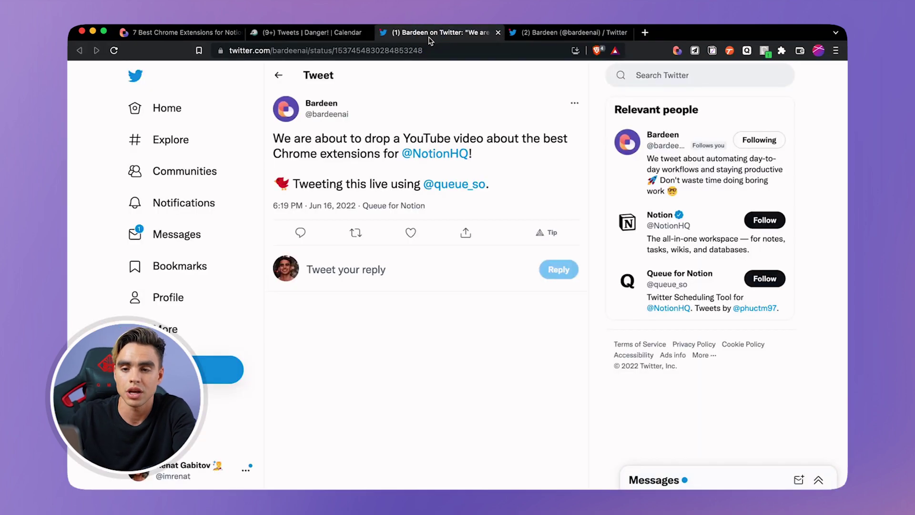
Compose the pasted lorem ipsum tweet and schedule it for Tue, Jun 21, 2022 at 6:21 PM
click(205, 364)
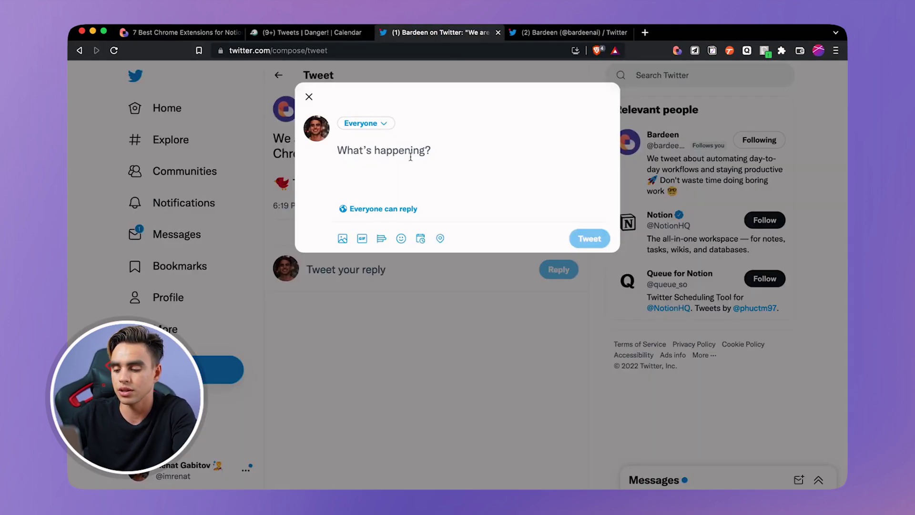
text(Lorem ipsum dolor sit amet, consectetur adipiscing elit, sed do eiusmod tempor incididunt ut labore et dolore magna aliqua. Ut enim ad minim veniam, quis nostrud exercitation ullamco laboris nisi ut aliquip ex ea commodo consequat.)
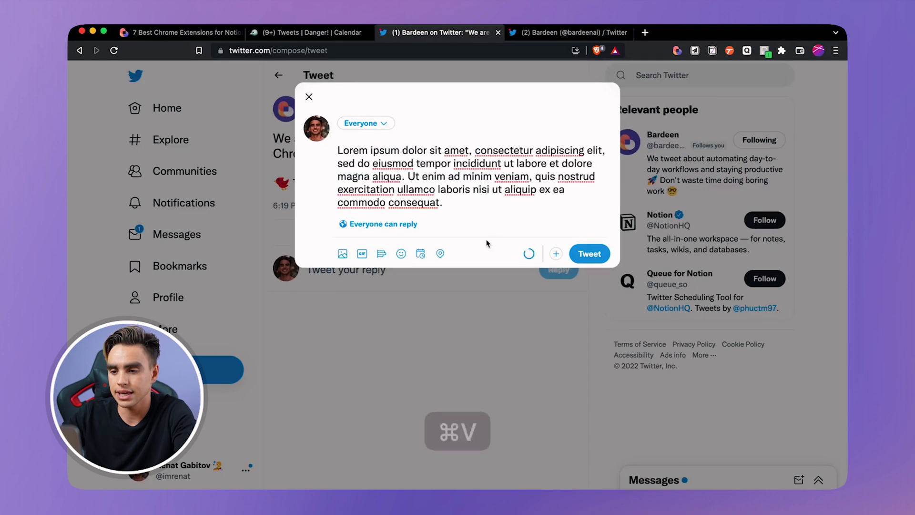
click(421, 255)
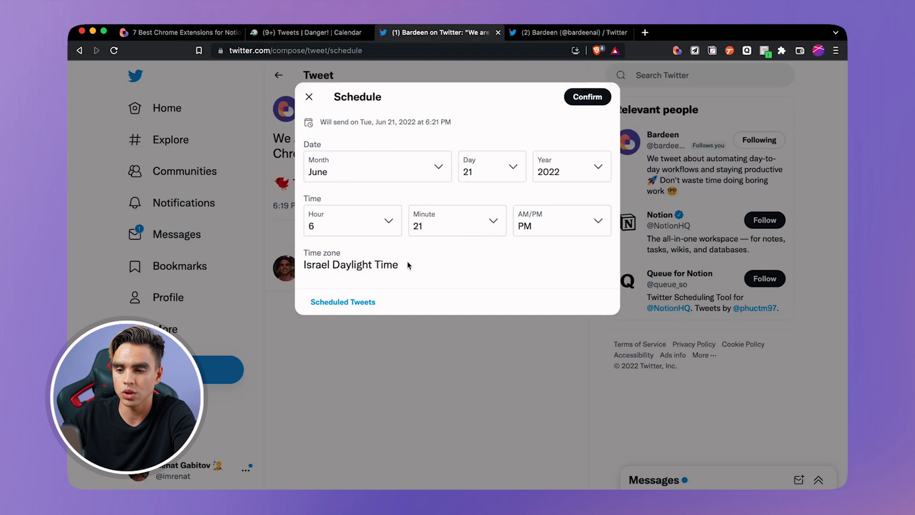
click(578, 99)
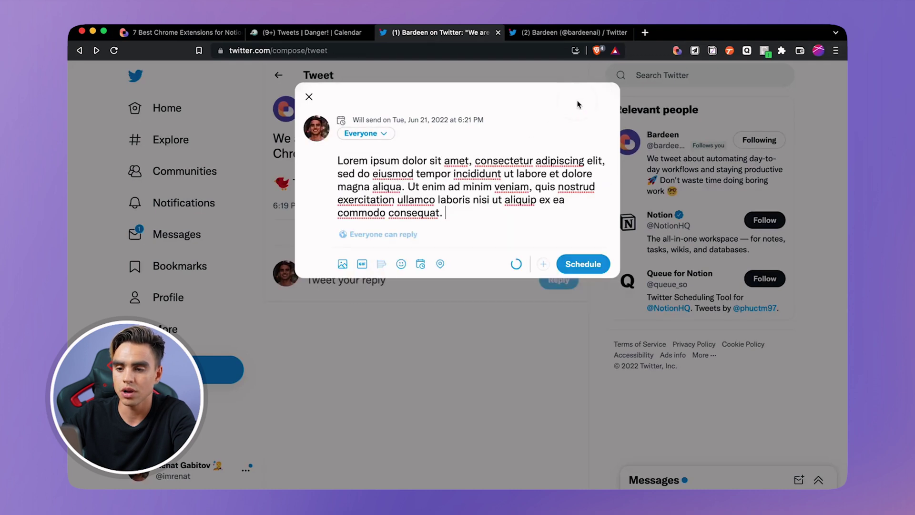
click(582, 263)
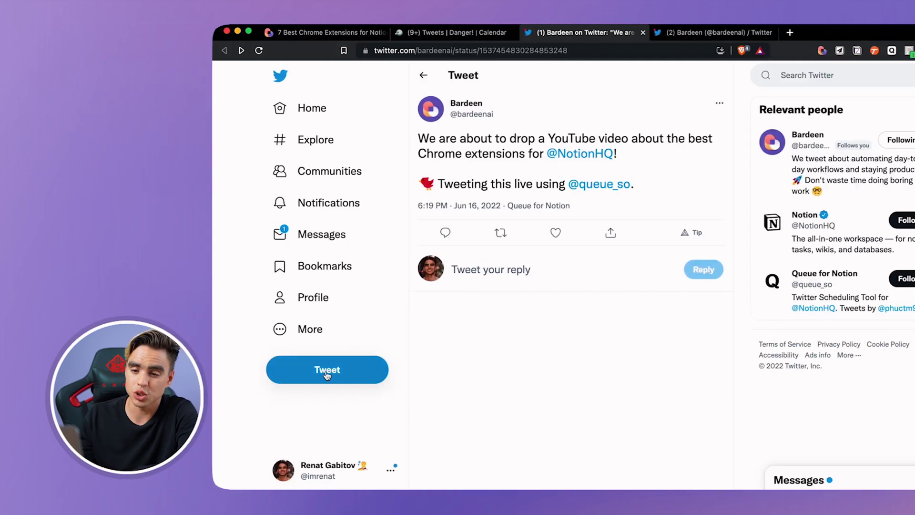
Bring up the Scheduled list among the unsent tweets
click(219, 370)
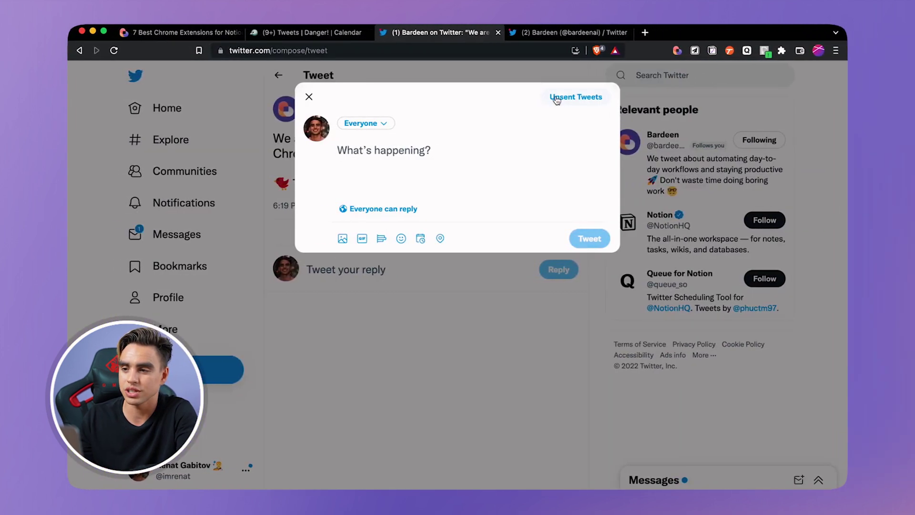
click(557, 99)
click(580, 125)
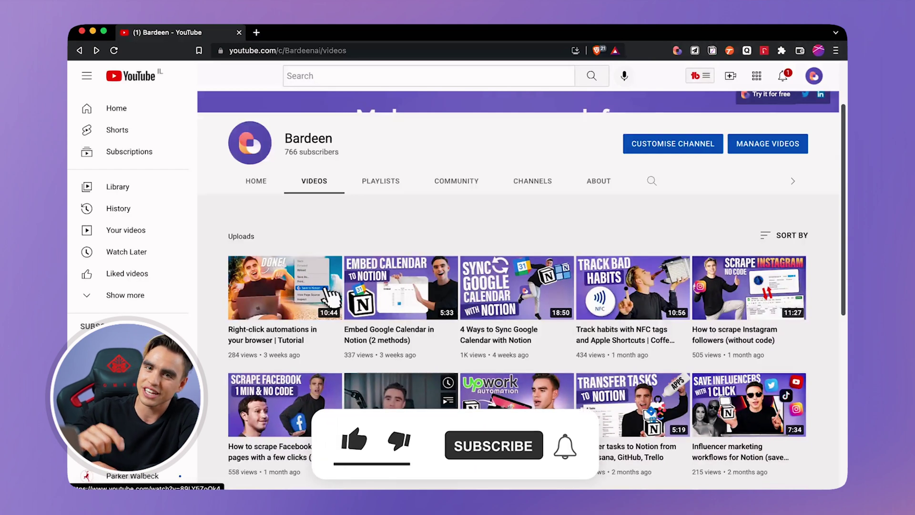
Play the How to automate Notion (template) video from Bardeen's Videos tab
click(325, 290)
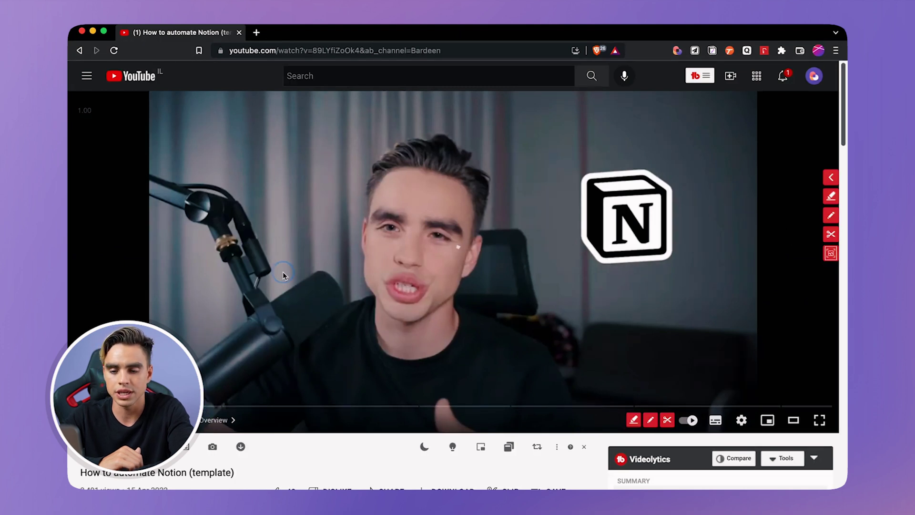
Pause the video and save a private ReClipped summary note reading "01:08 This was cool."
click(661, 208)
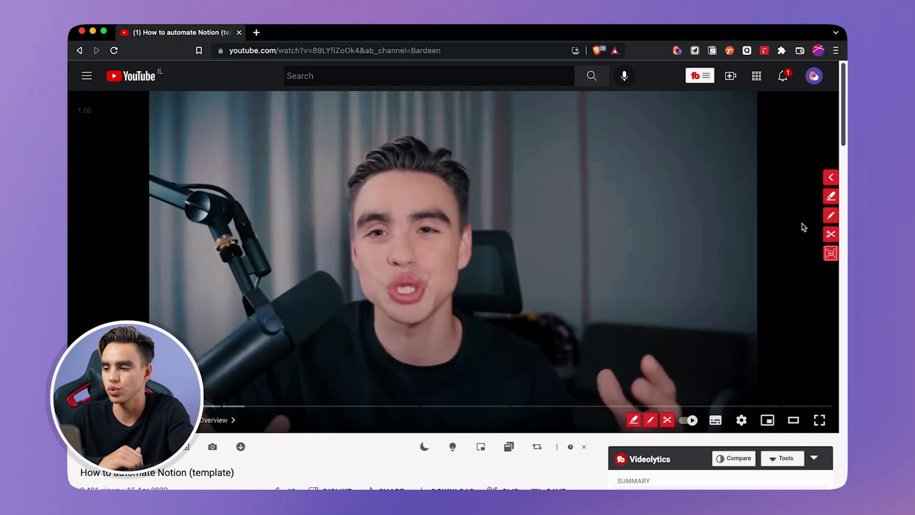
click(831, 215)
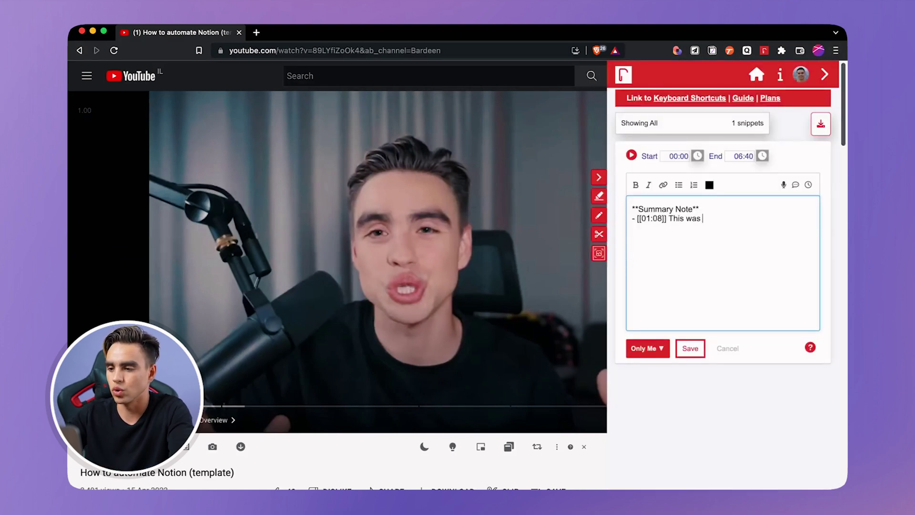
click(691, 348)
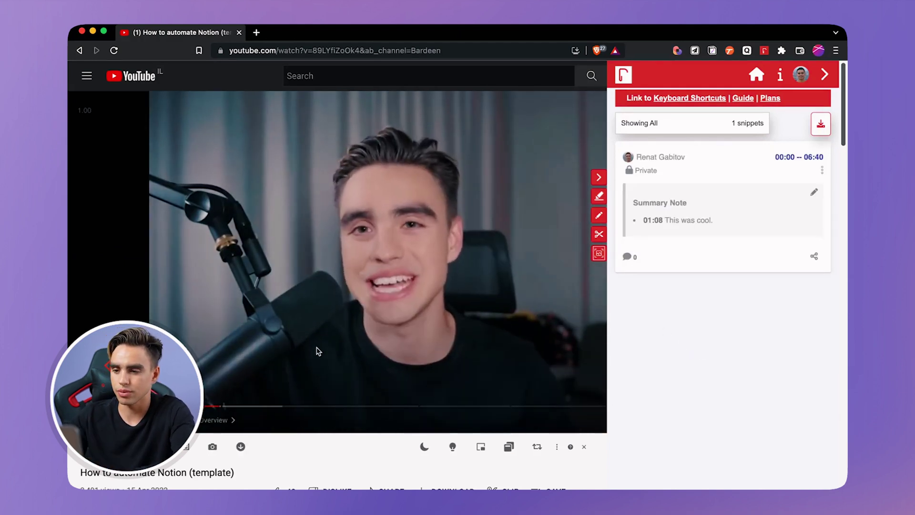
Seek the video and capture snapshots at 02:27 and 02:47 into the summary note
click(253, 406)
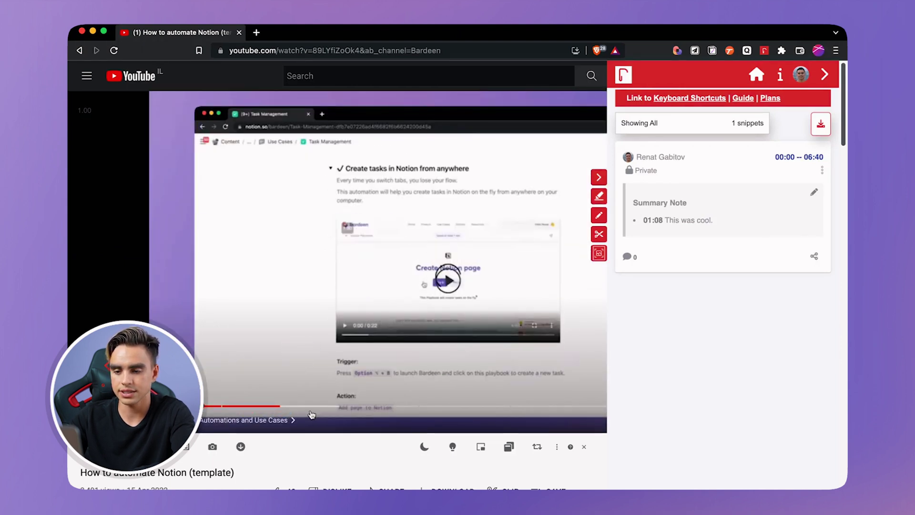
drag(311, 414, 355, 407)
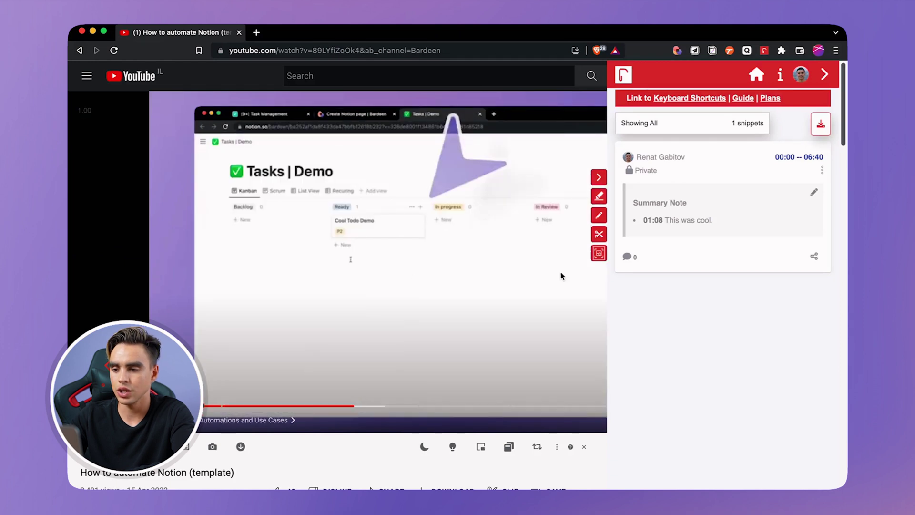
click(601, 254)
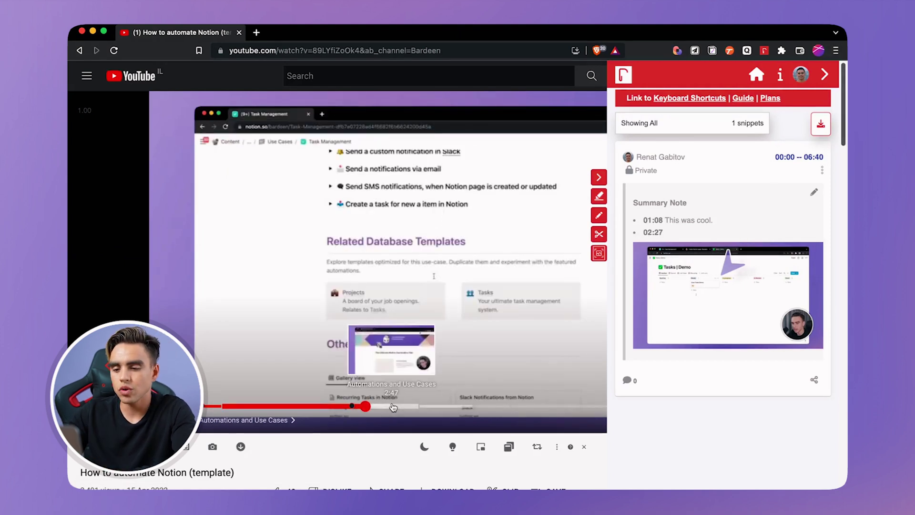
click(598, 255)
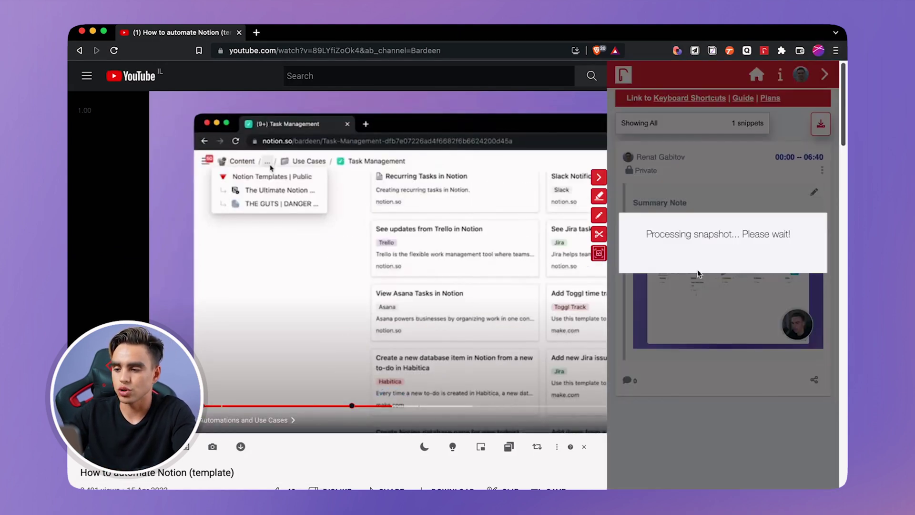
scroll(711, 292, down, 3)
scroll(712, 292, up, 2)
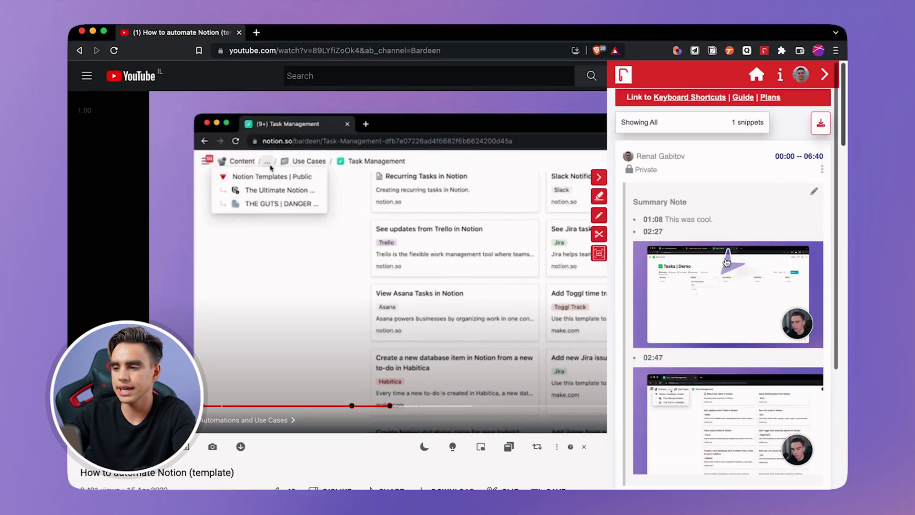
Export the ReClipped snippets as Markdown to the clipboard
click(820, 127)
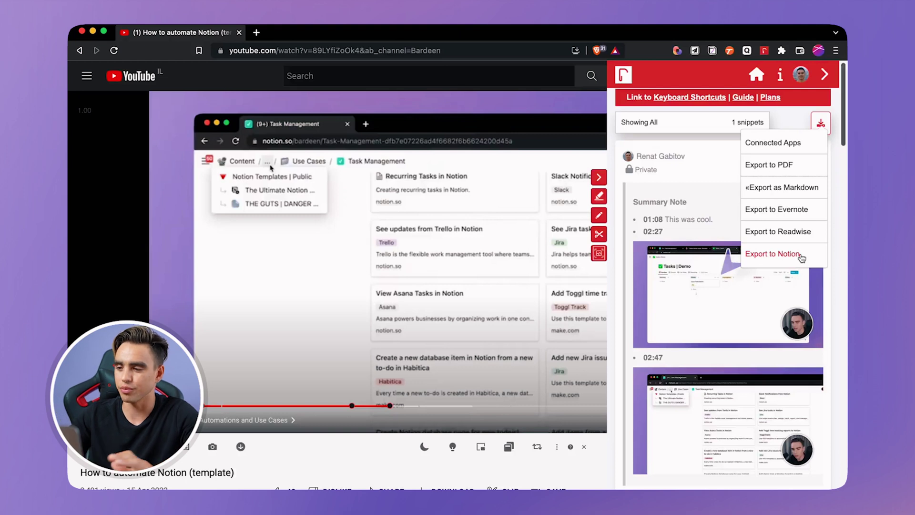
mouse_move(801, 187)
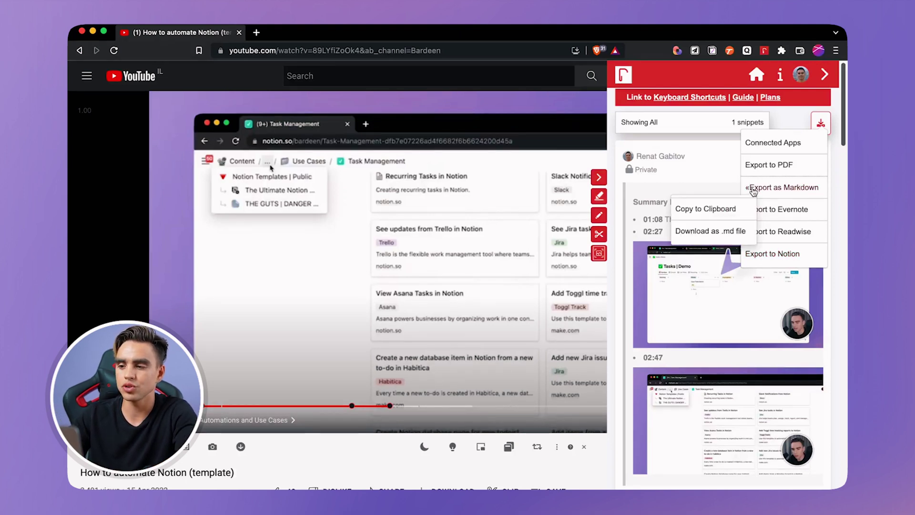
click(747, 206)
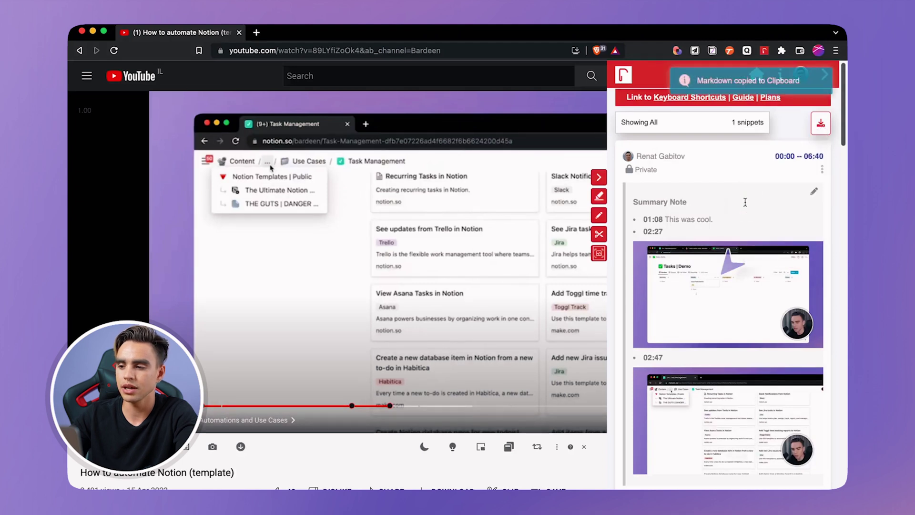
scroll(721, 336, down, 2)
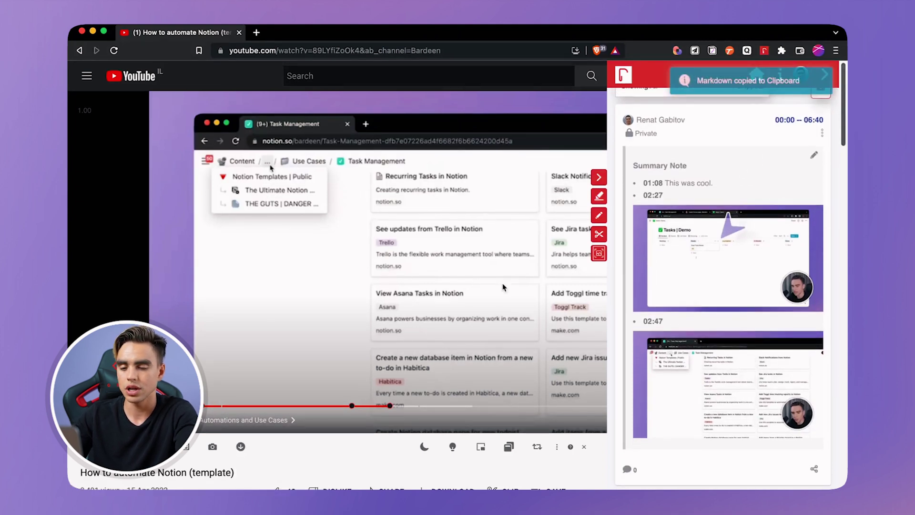
Add a "Cool video" row to the Youtube Notes - YT table on DEMO Page and open it
key(super+Tab)
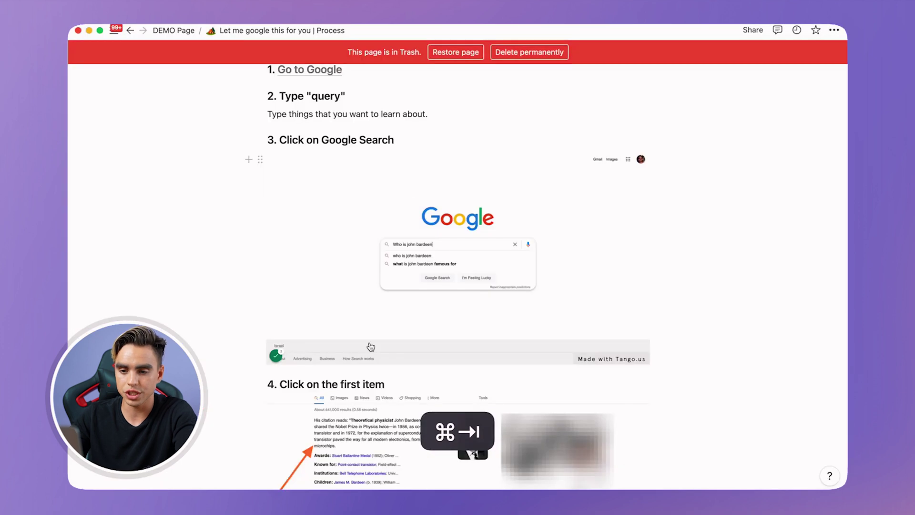
click(122, 309)
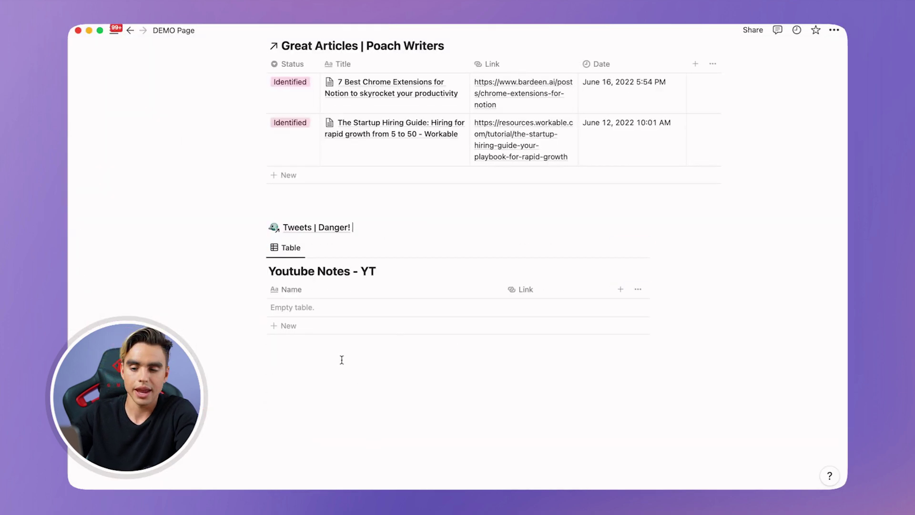
click(311, 332)
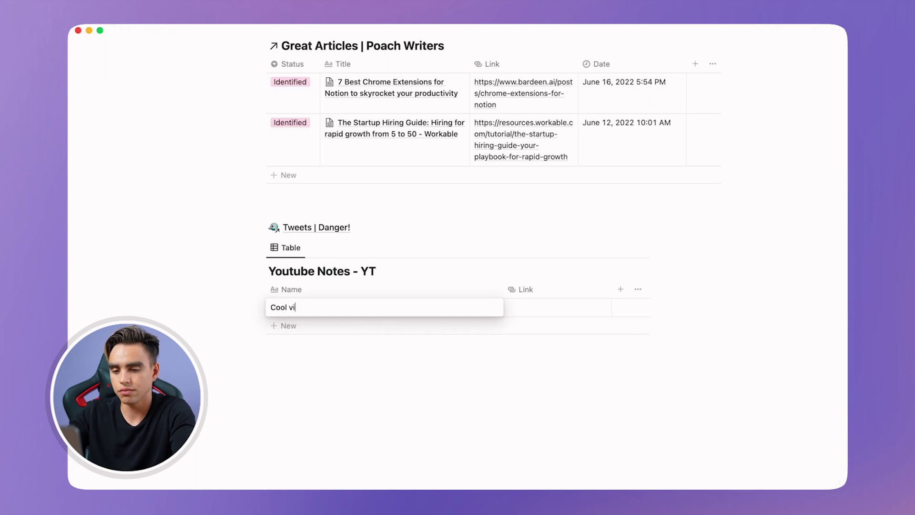
key(Return)
click(482, 309)
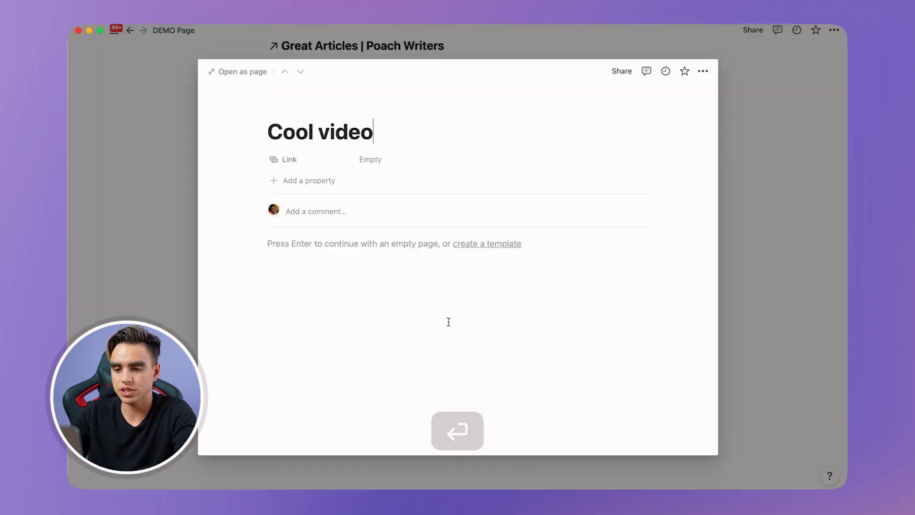
Paste the ReClipped snippets (video URL, 00:00-06:40 range, Summary Note, 02:27 and 02:47 screenshots) into Cool video
click(398, 267)
key(super+v)
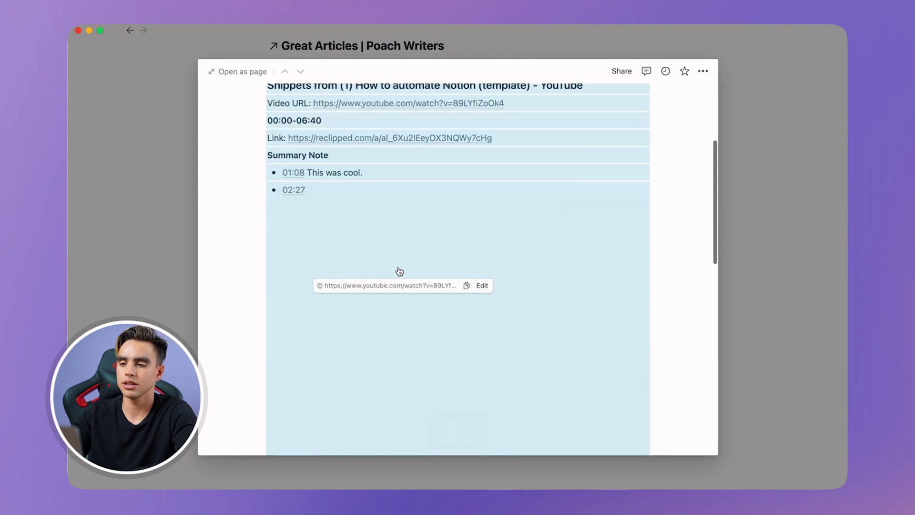
scroll(649, 191, up, 3)
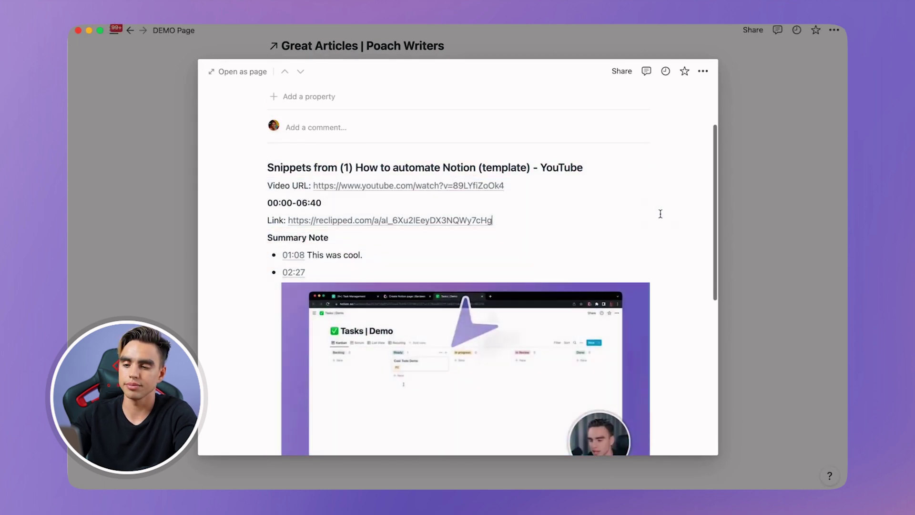
scroll(660, 213, up, 1)
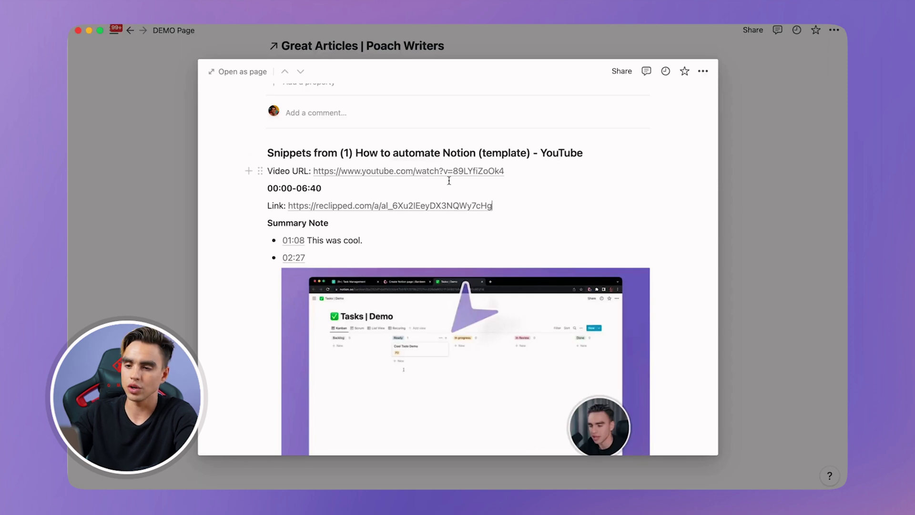
scroll(458, 186, down, 1)
scroll(535, 195, down, 10)
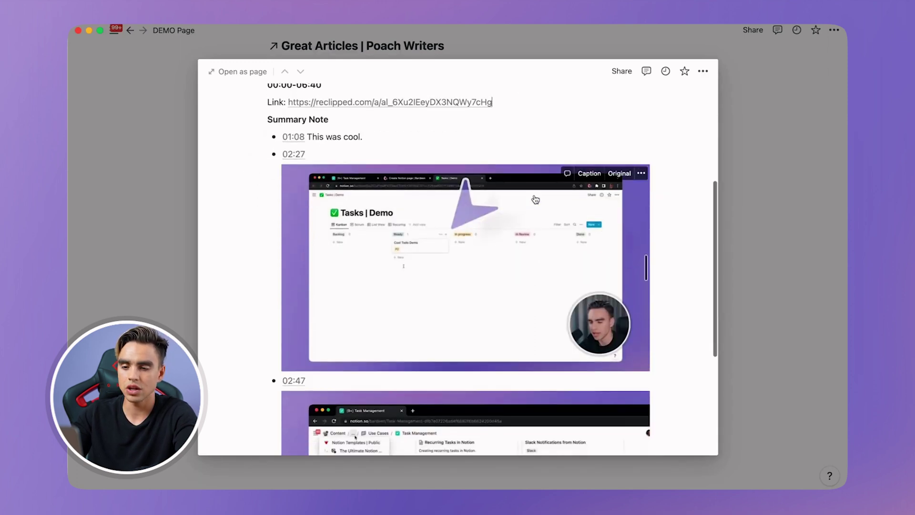